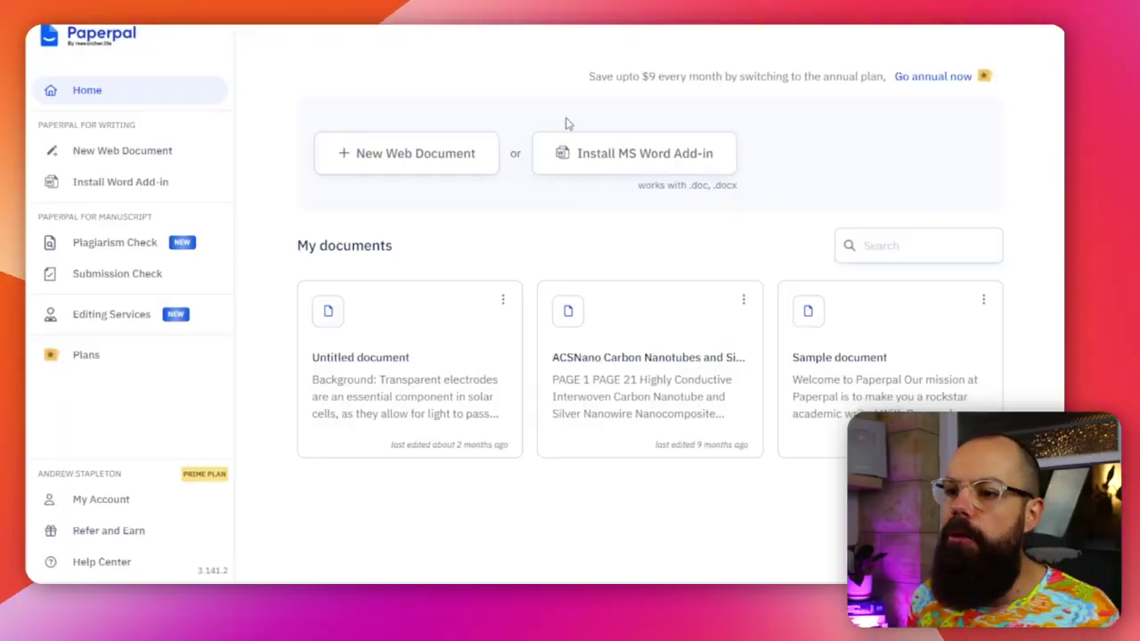
Step: Create a new web document in Paperpal and return to the home page
left_click(409, 163)
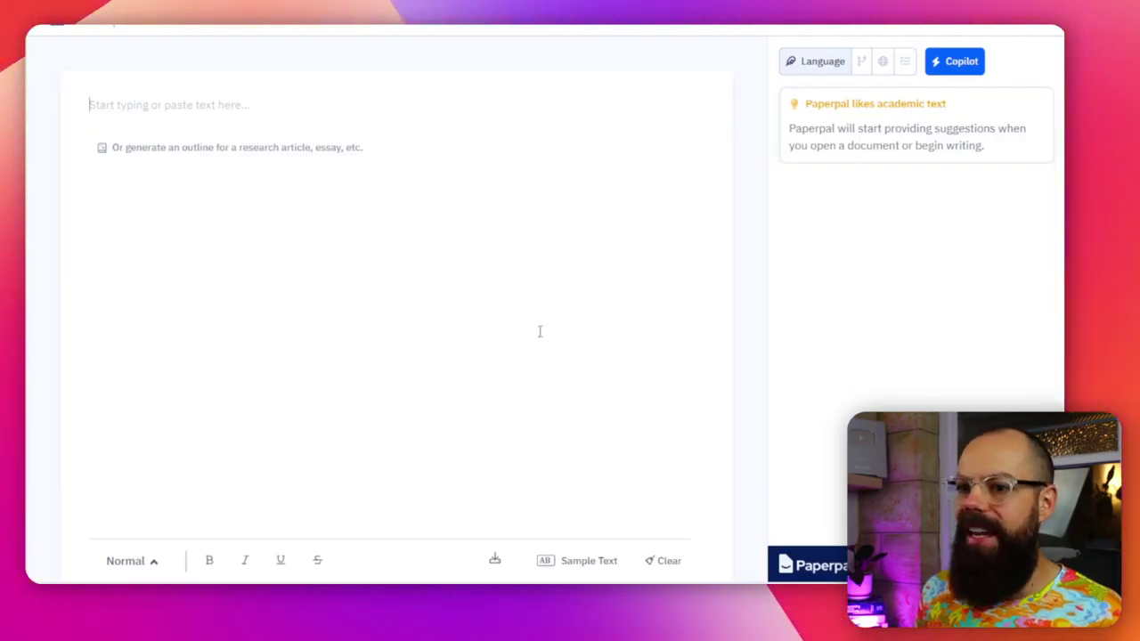
left_click(47, 27)
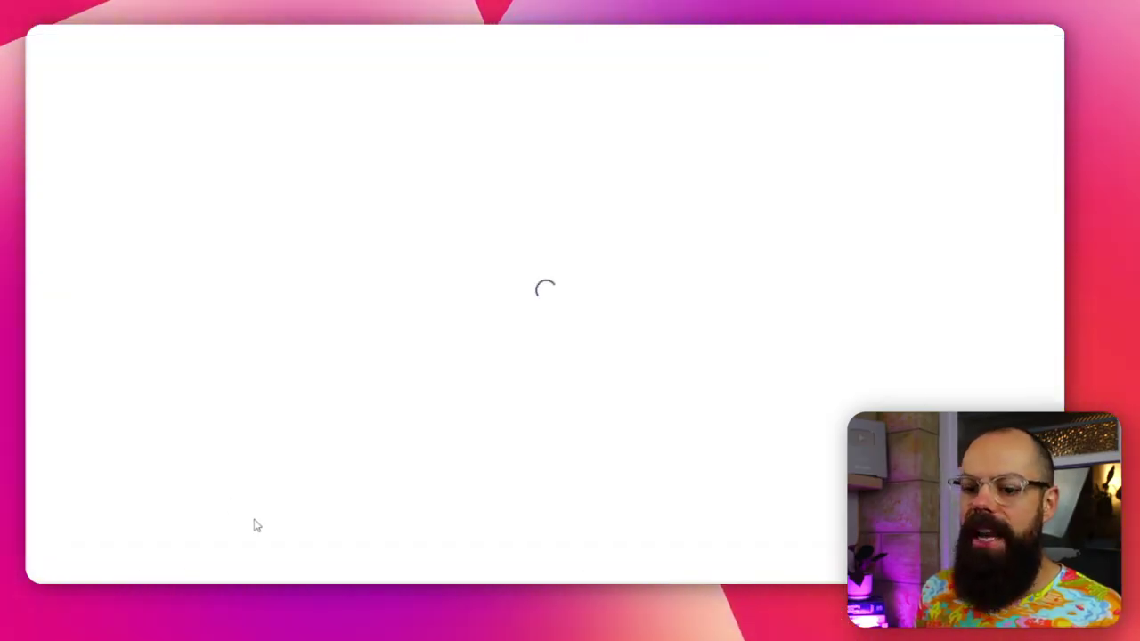
Step: Switch to Word, search the add-in store for "paperpal" and add the Paperpal add-in
left_click(111, 548)
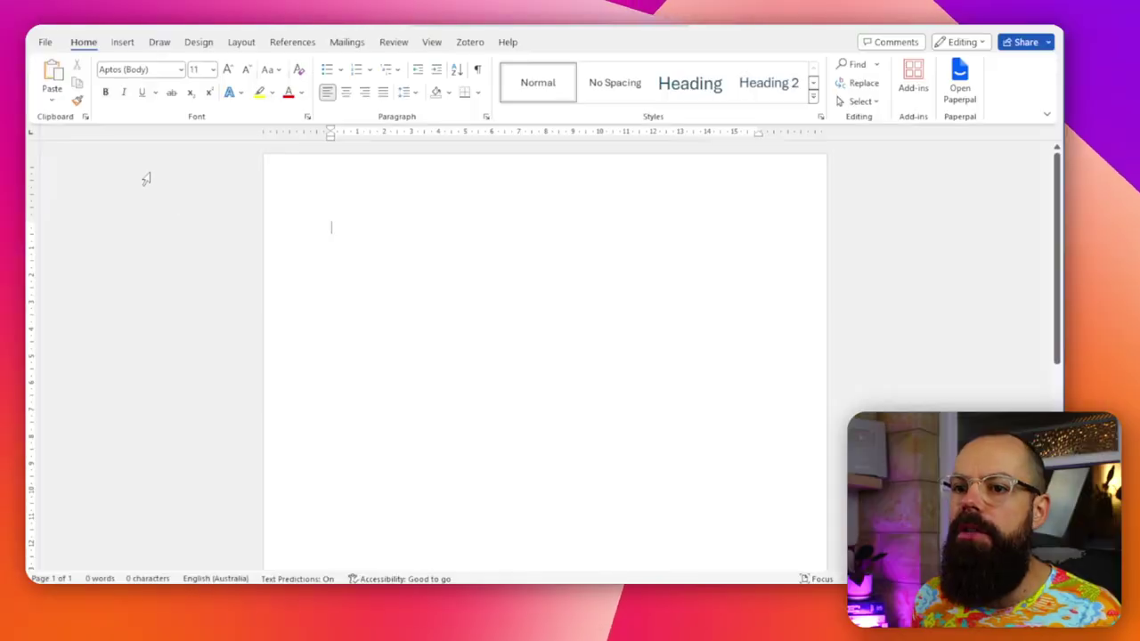
left_click(913, 80)
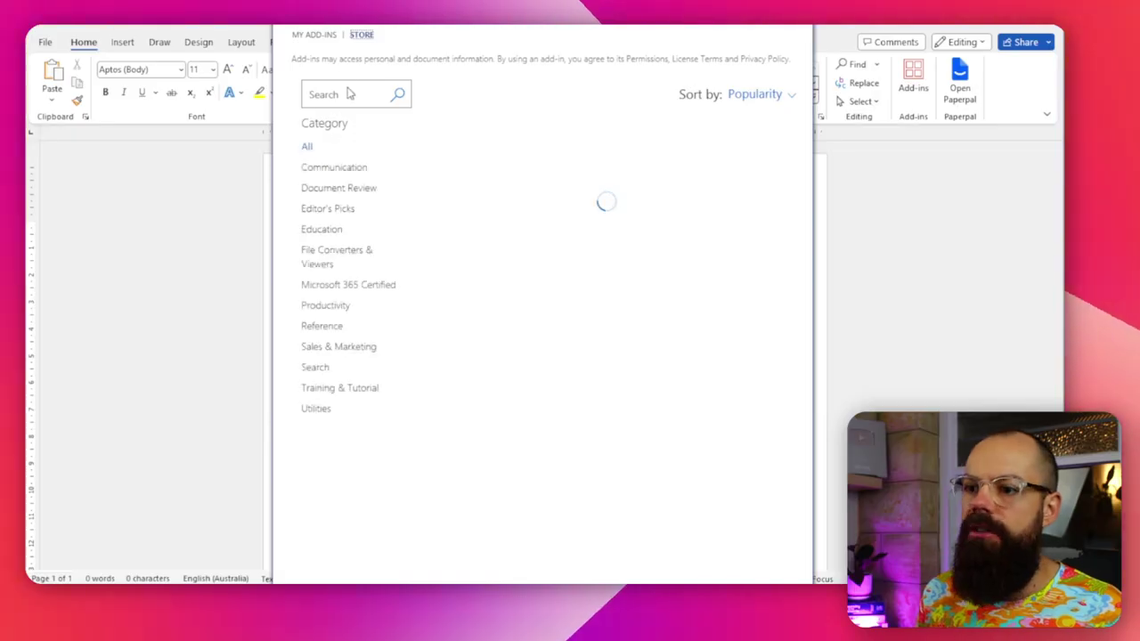
left_click(349, 91)
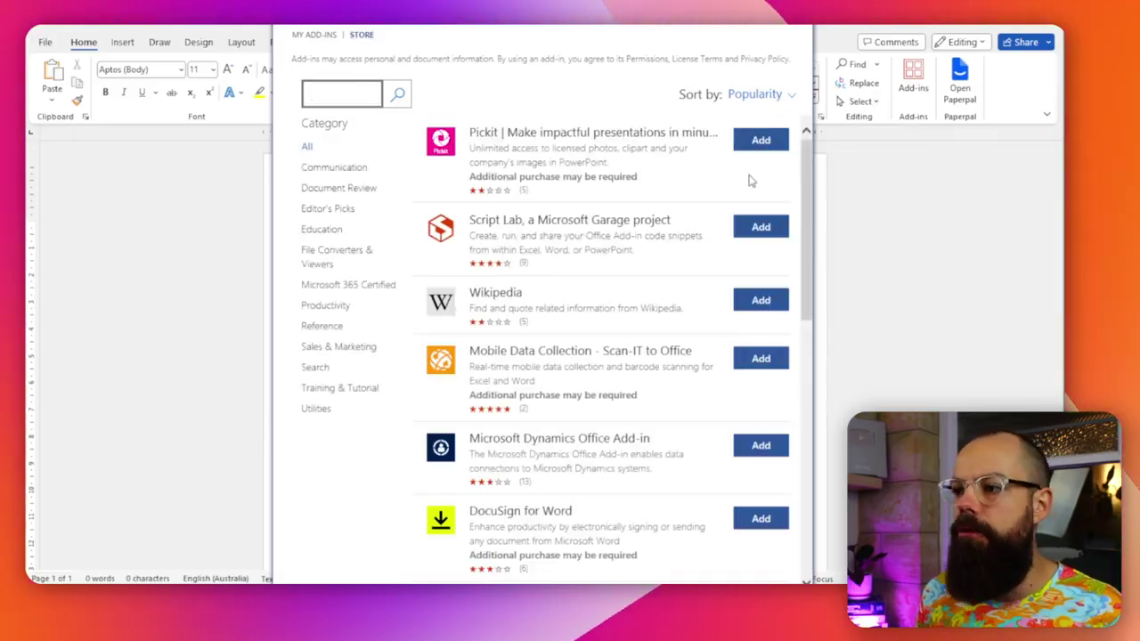
type("p")
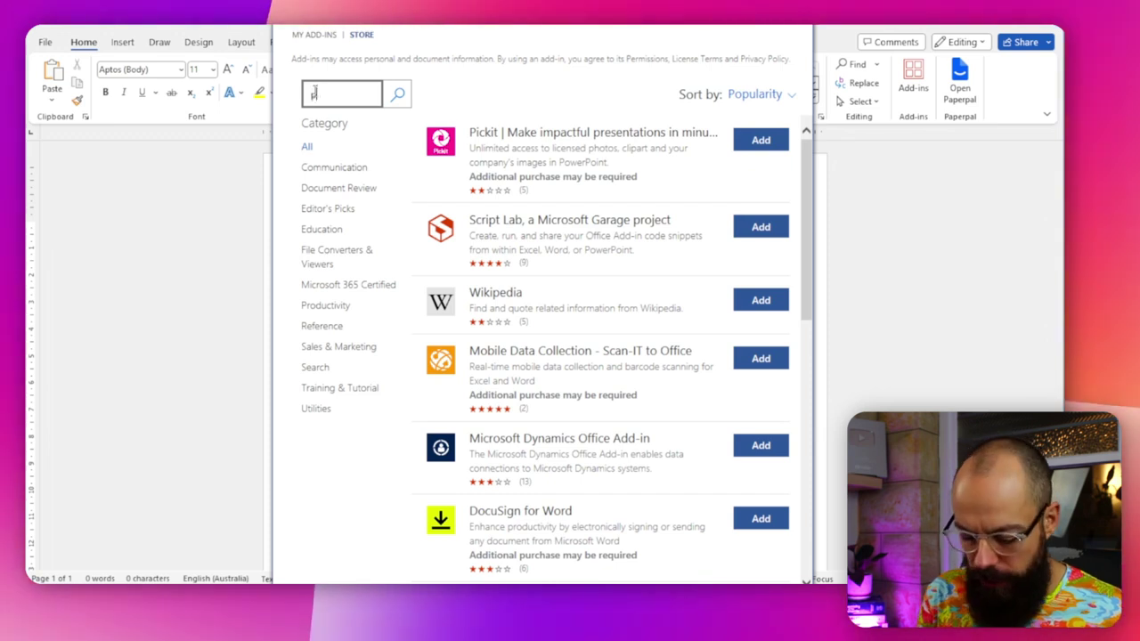
type("aperpal")
key("Return")
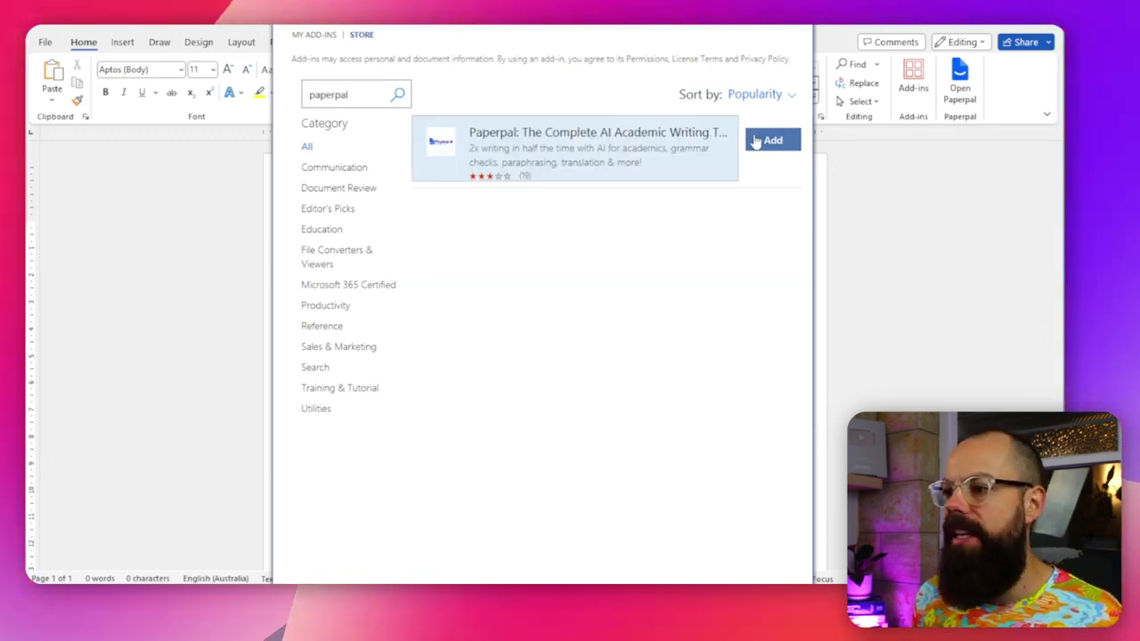
left_click(765, 137)
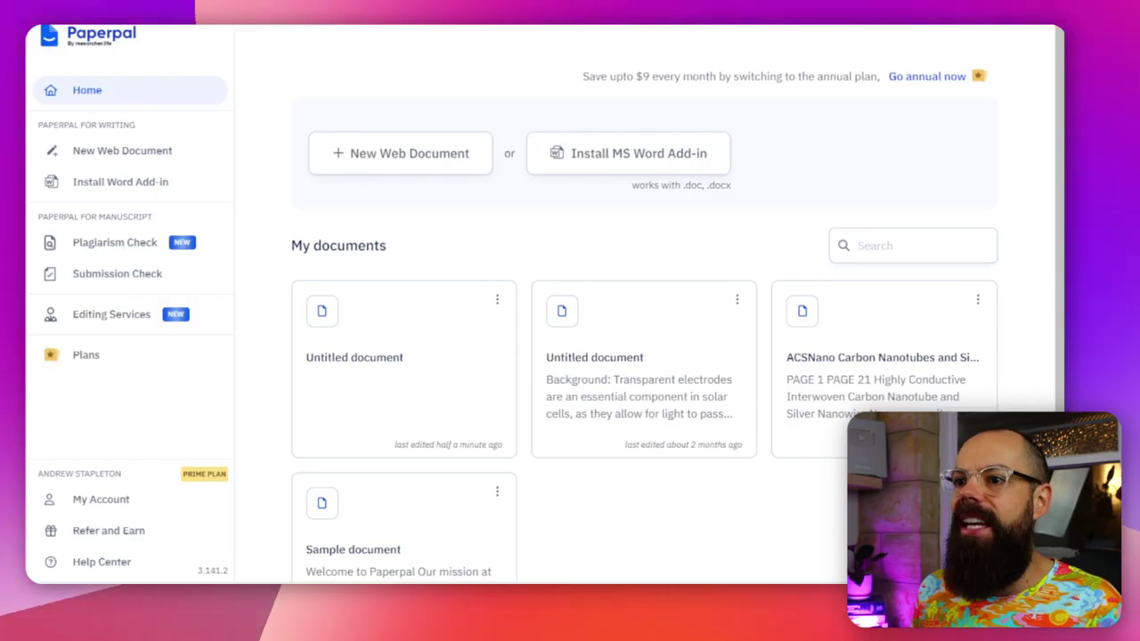
Step: Open the empty untitled document from My documents in Paperpal and bring up Copilot
left_click(285, 10)
left_click(205, 11)
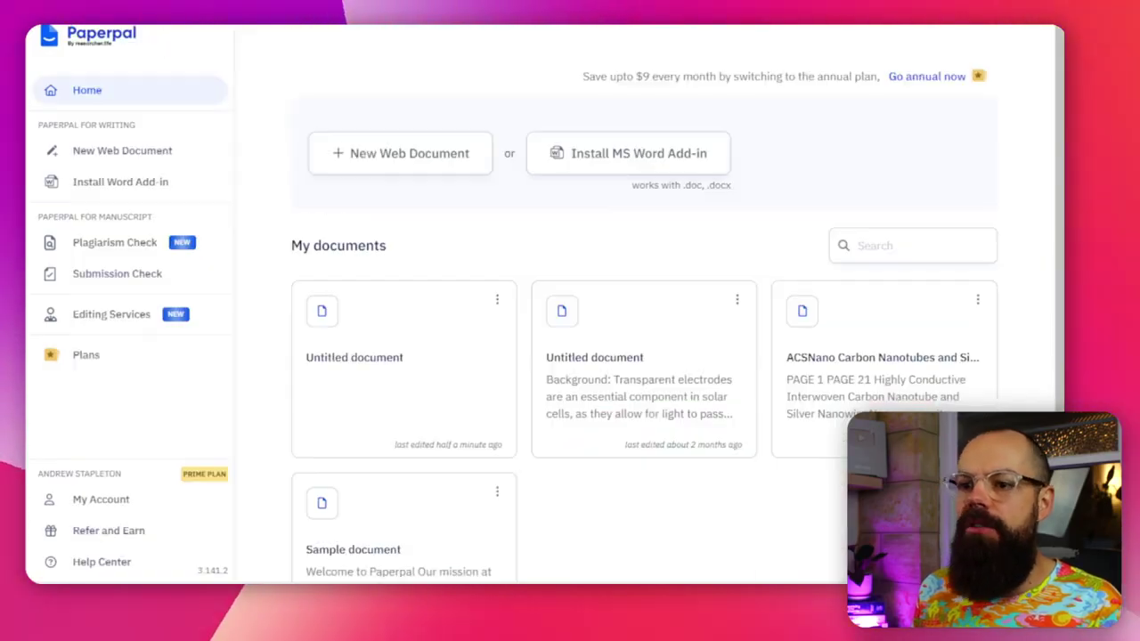
left_click(383, 318)
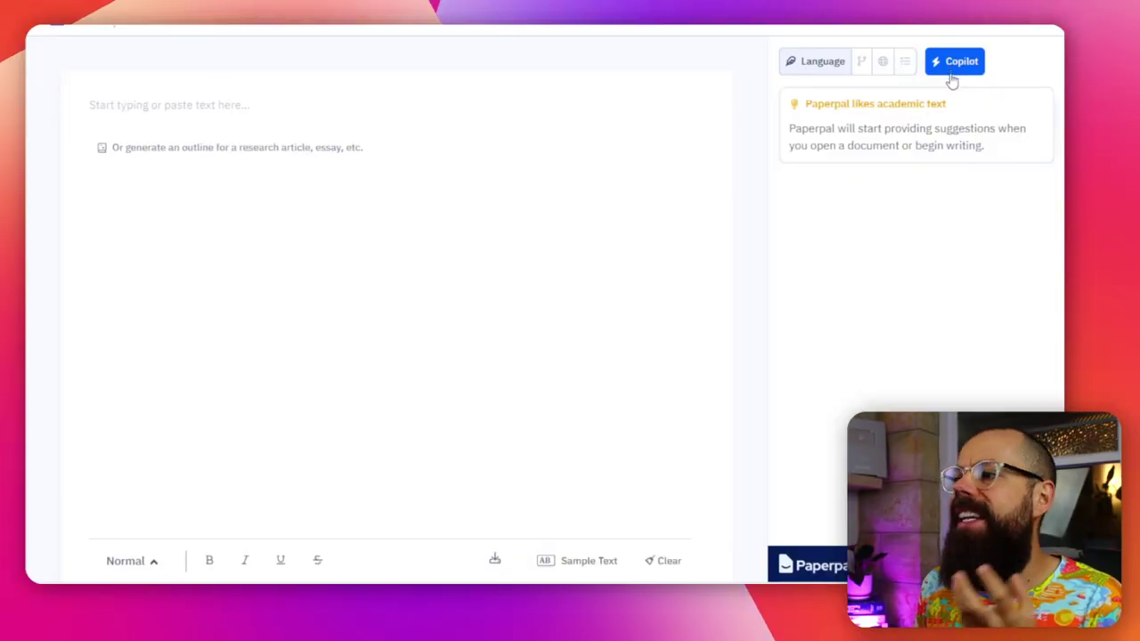
left_click(952, 72)
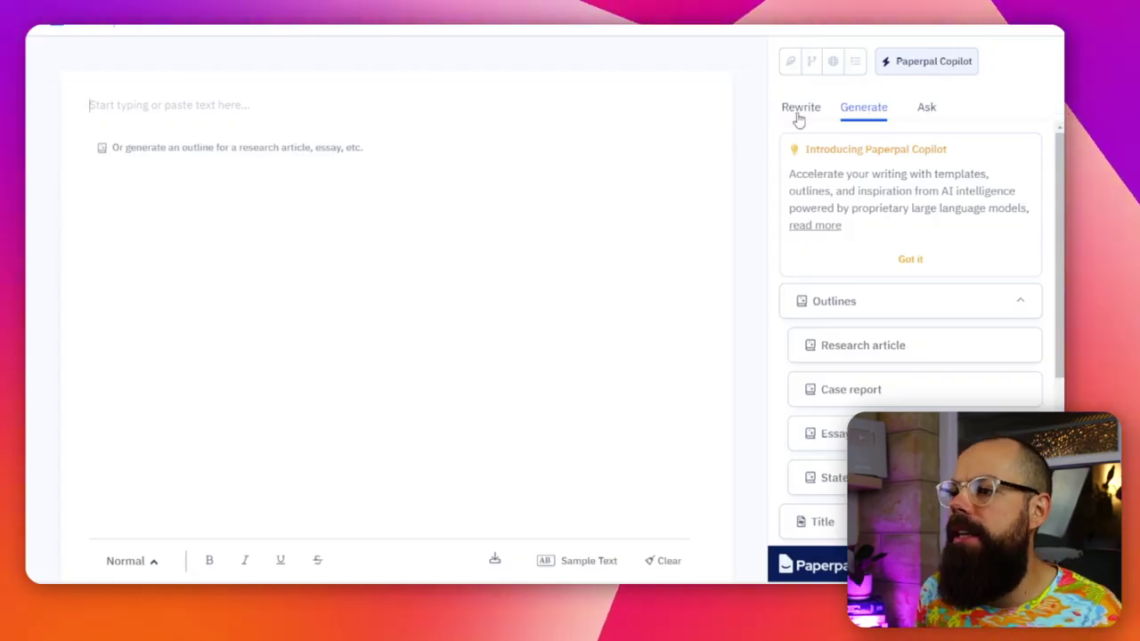
Step: Look through Copilot's Rewrite, Generate and Ask sections, returning to the Generate options
left_click(799, 114)
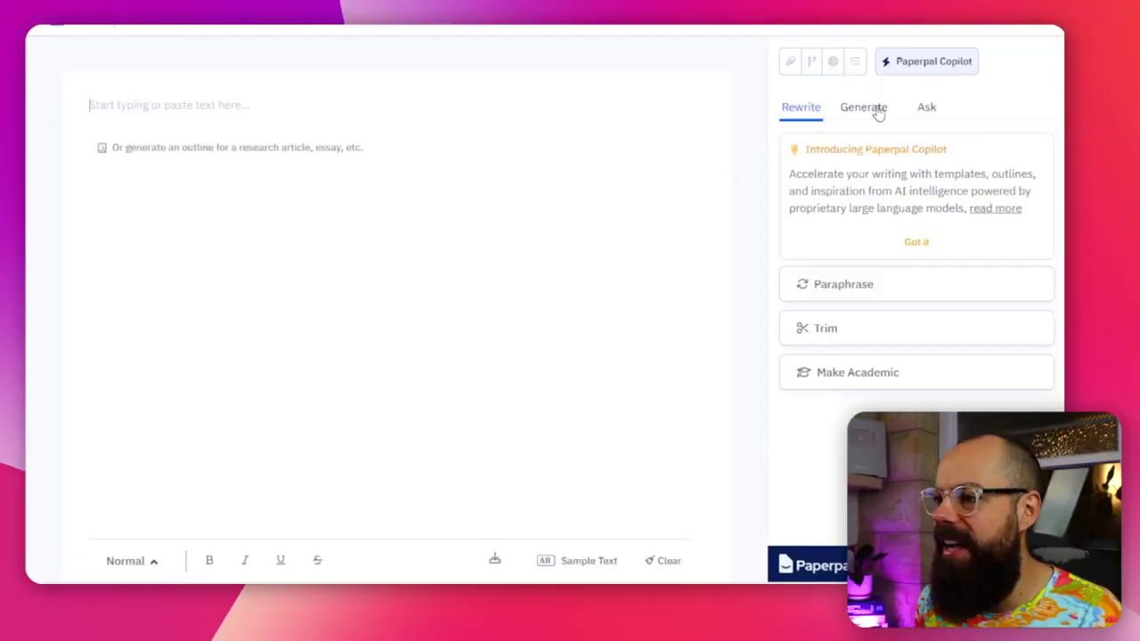
left_click(878, 111)
left_click(932, 112)
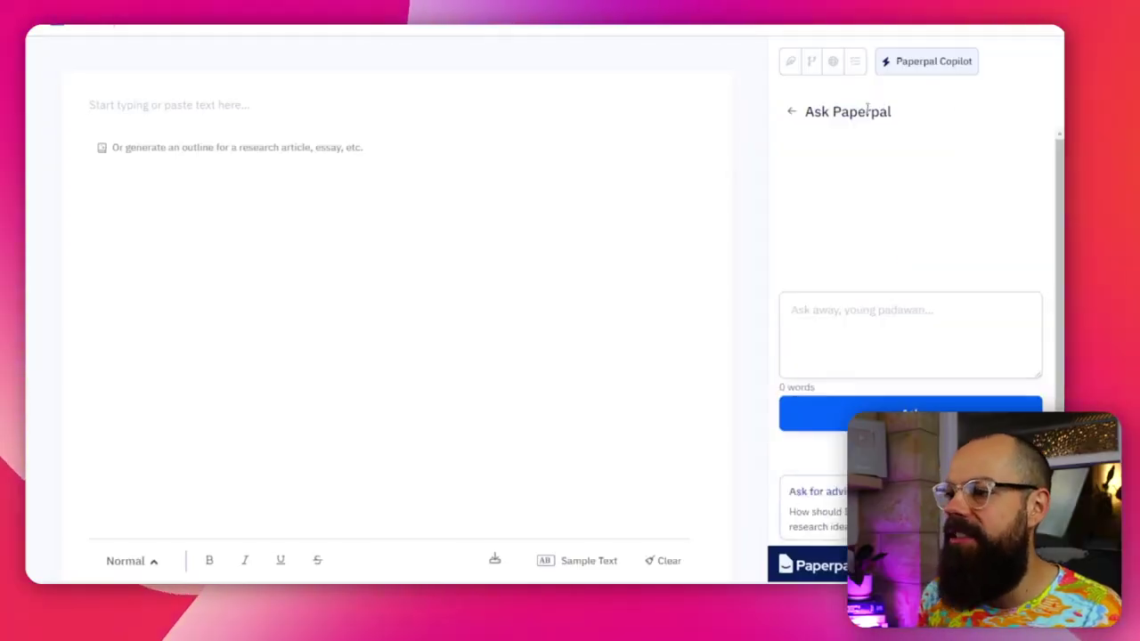
left_click(794, 113)
left_click(874, 111)
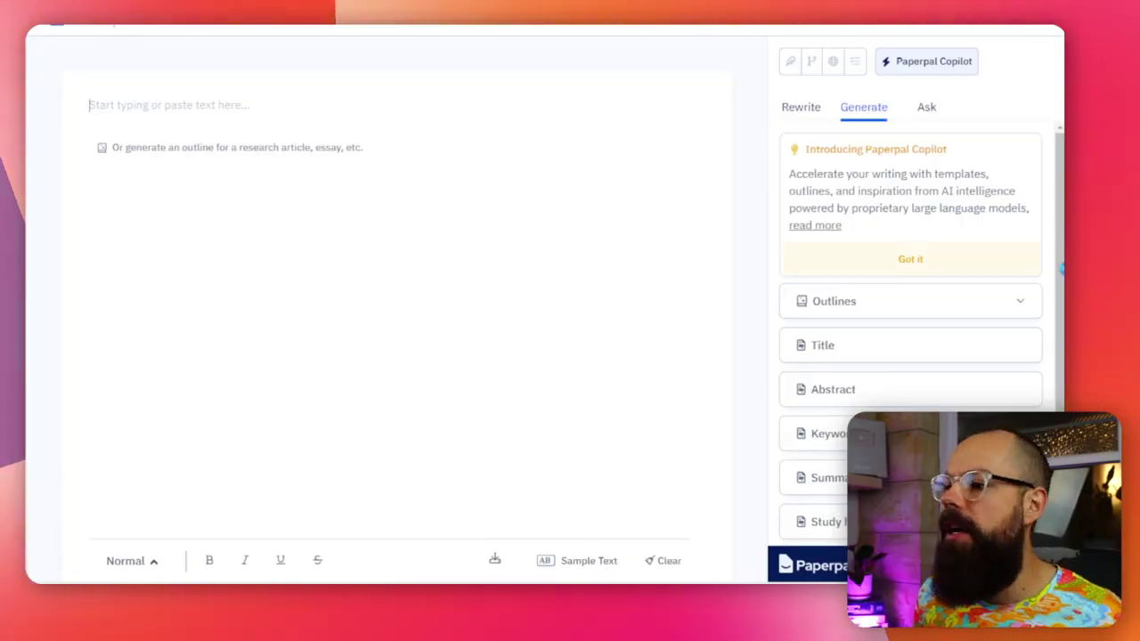
Step: Set up a research article outline for the Introduction section with Physical sciences as the field of study
left_click(1024, 307)
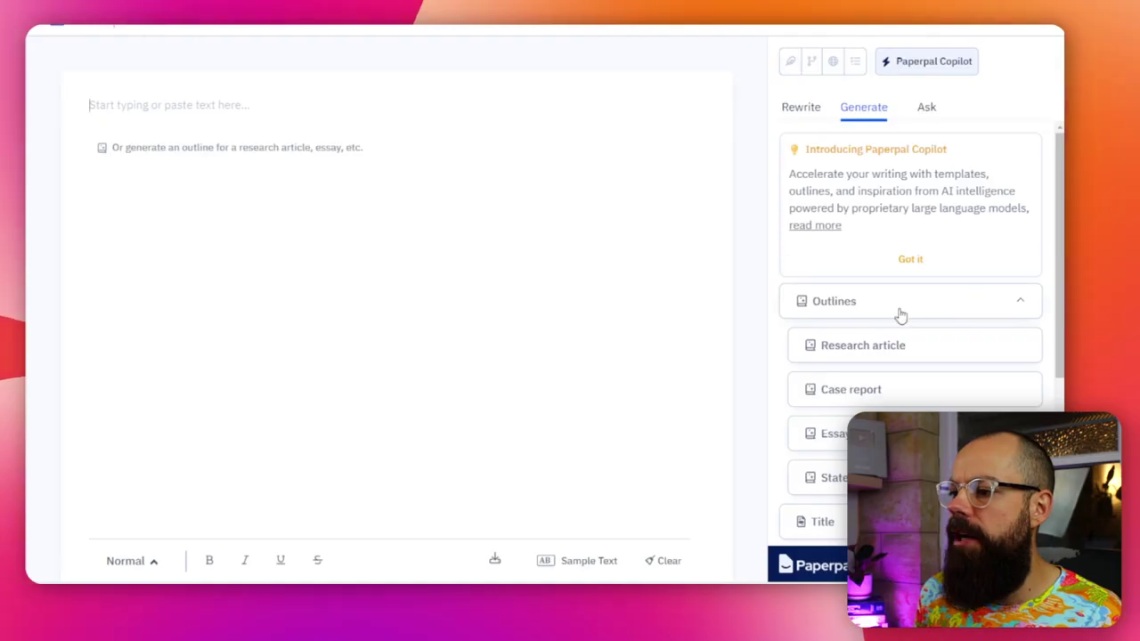
scroll(890, 294, "down", 2)
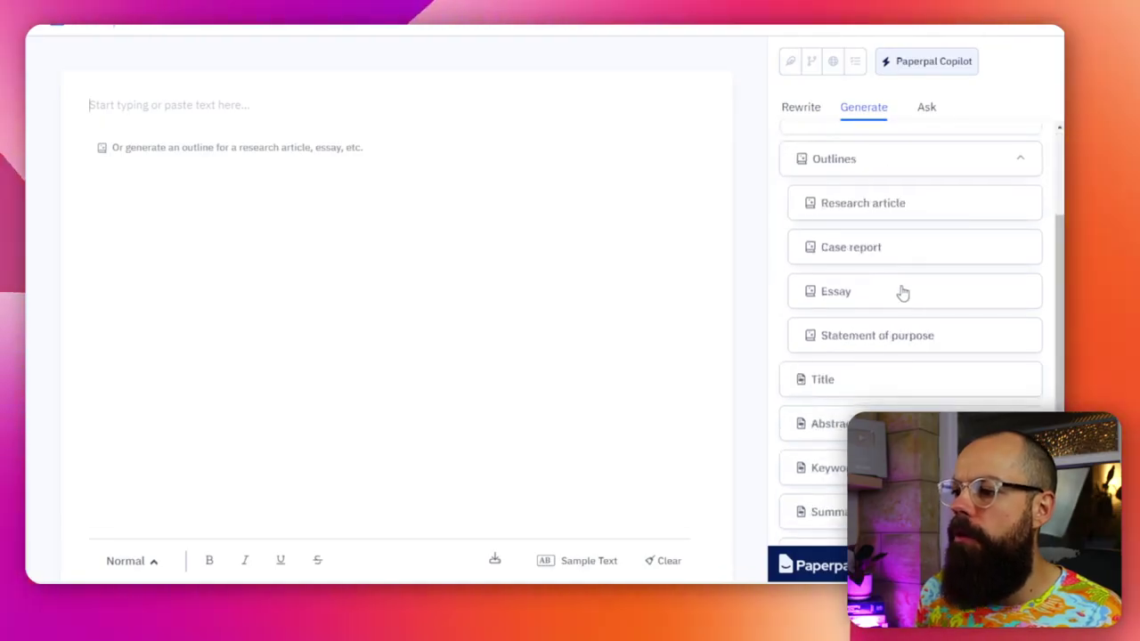
left_click(895, 203)
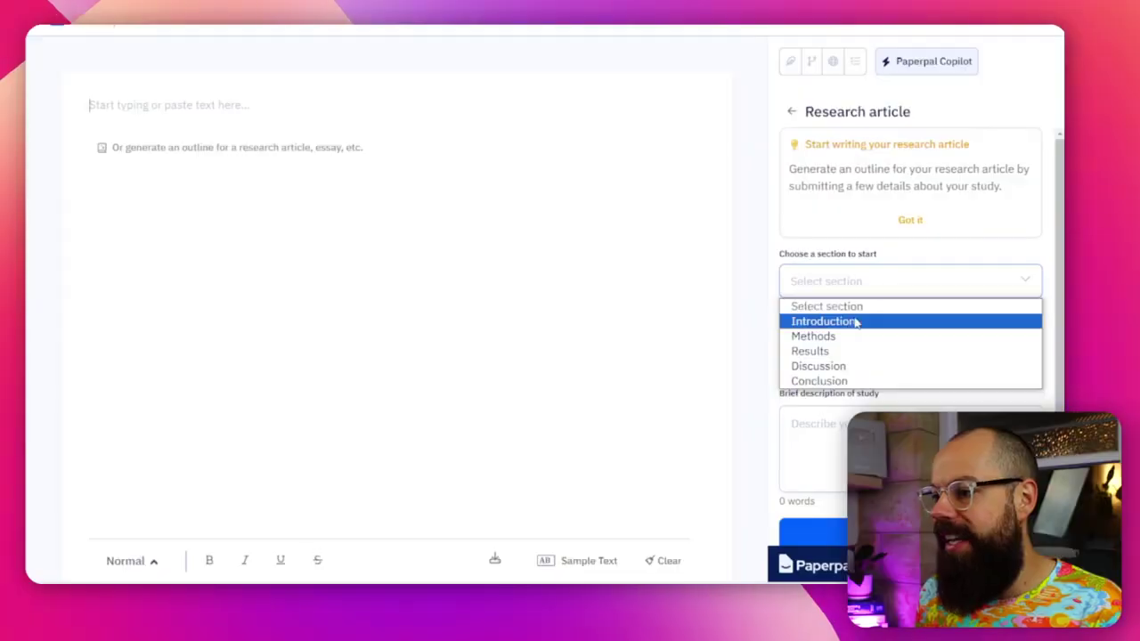
left_click(847, 322)
left_click(821, 361)
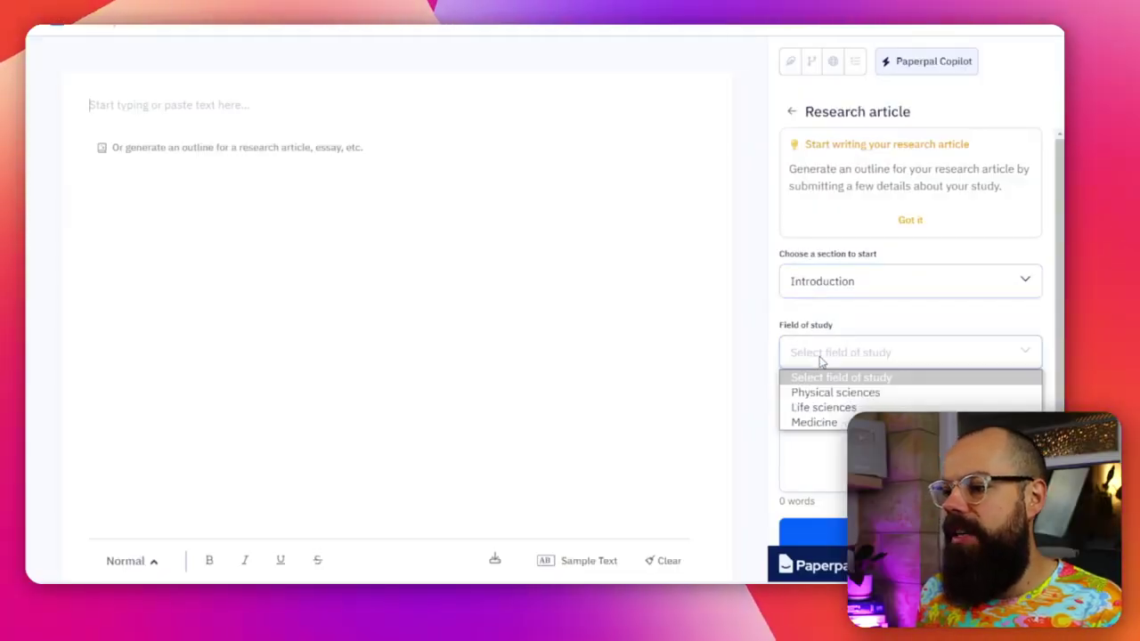
left_click(801, 392)
Step: Describe the study as "Transparent electrodes for flexible OPV devices using solution processing" and generate the outline in the document
left_click(845, 434)
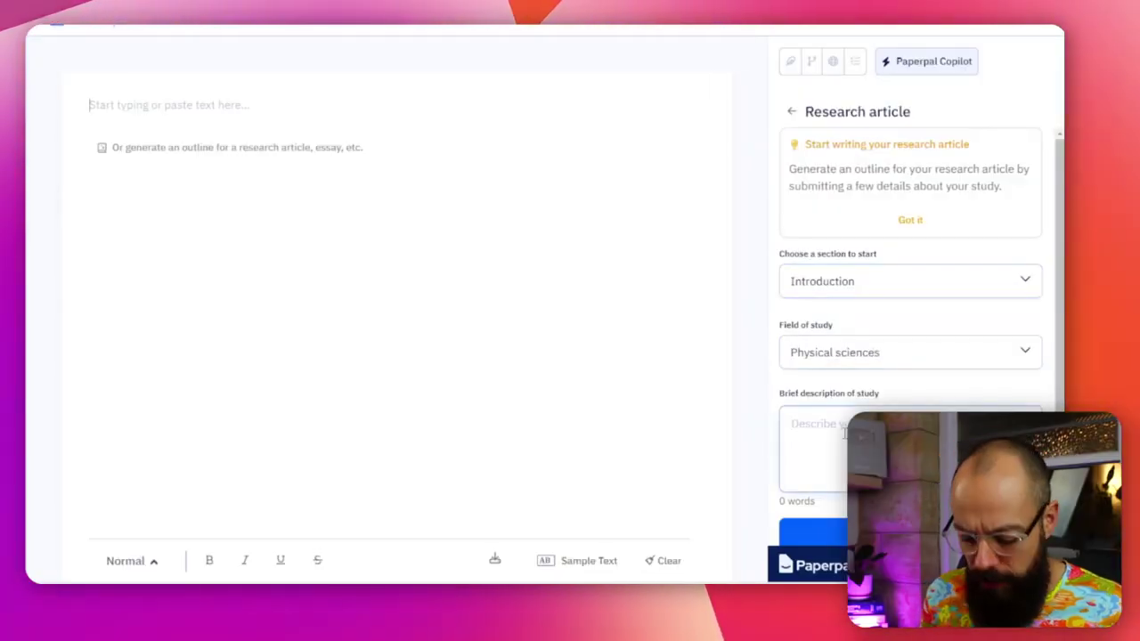
type("Transparent electrodes for flexible OPV de")
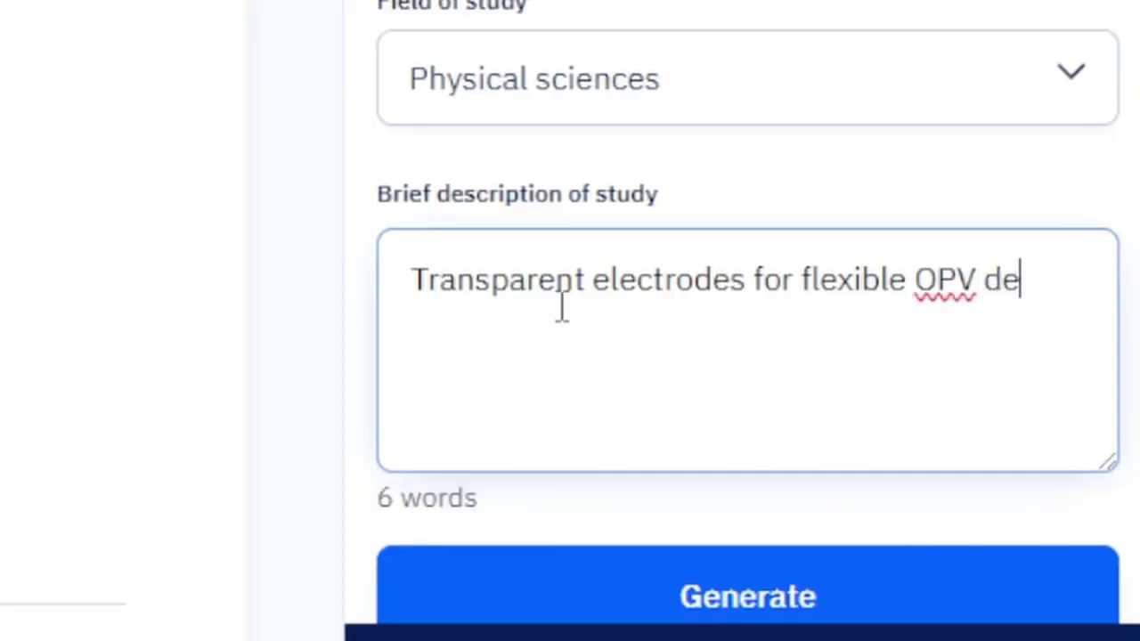
type("solution processing")
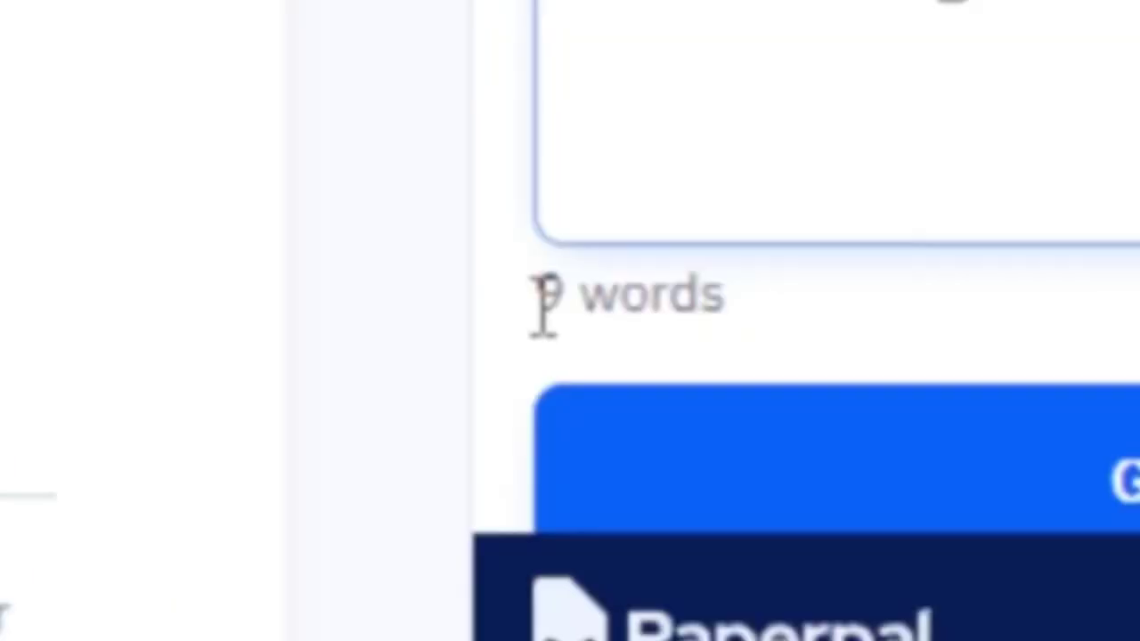
left_click_drag(430, 509, 448, 511)
left_click_drag(643, 303, 1090, 223)
left_click(1089, 223)
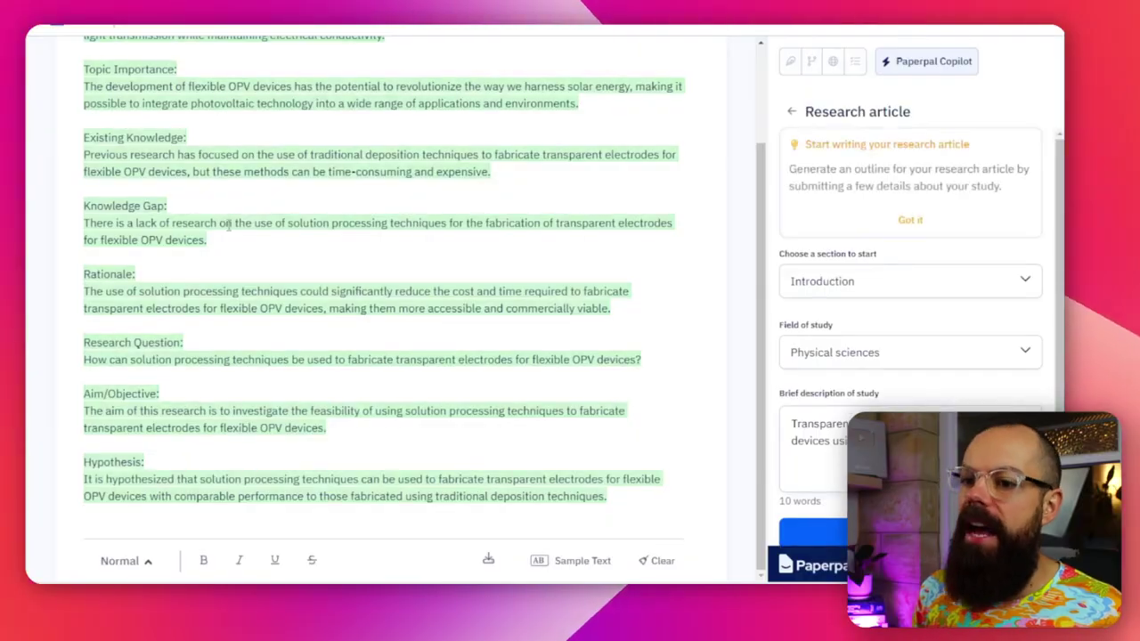
Step: Read through the generated introduction outline from Background to Hypothesis
scroll(231, 227, "up", 3)
left_click(248, 207)
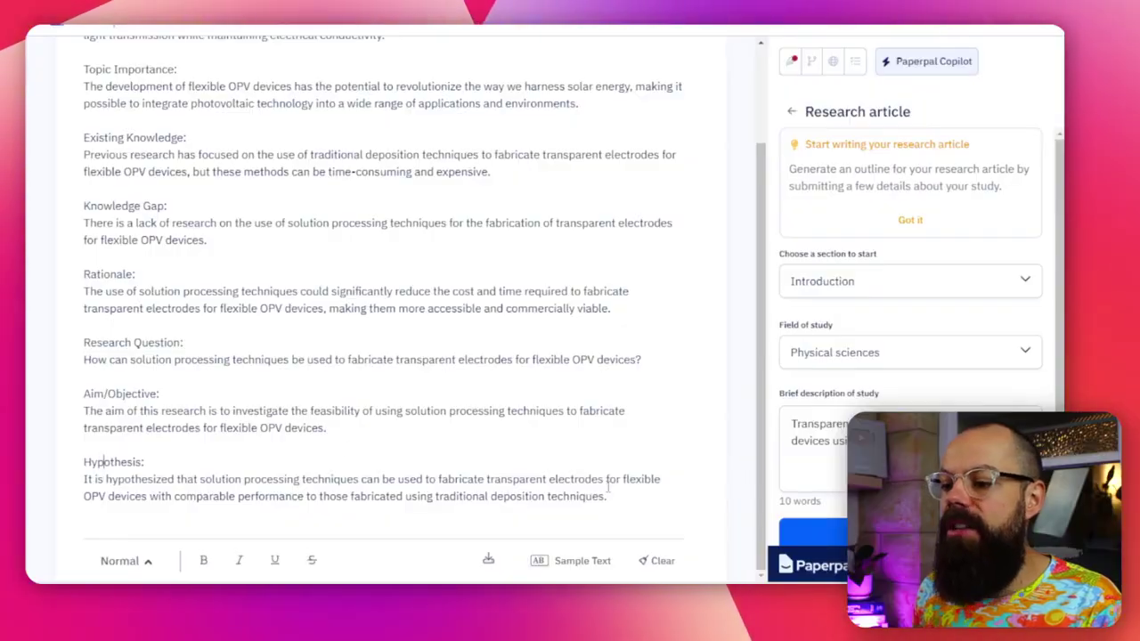
left_click_drag(508, 466, 79, 47)
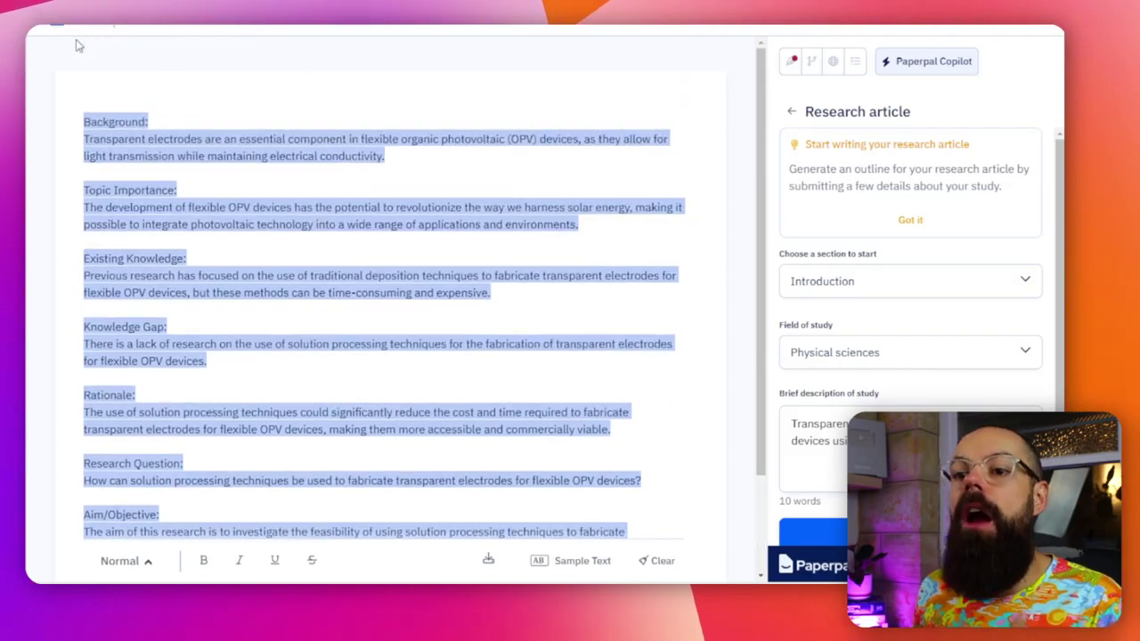
left_click(141, 138)
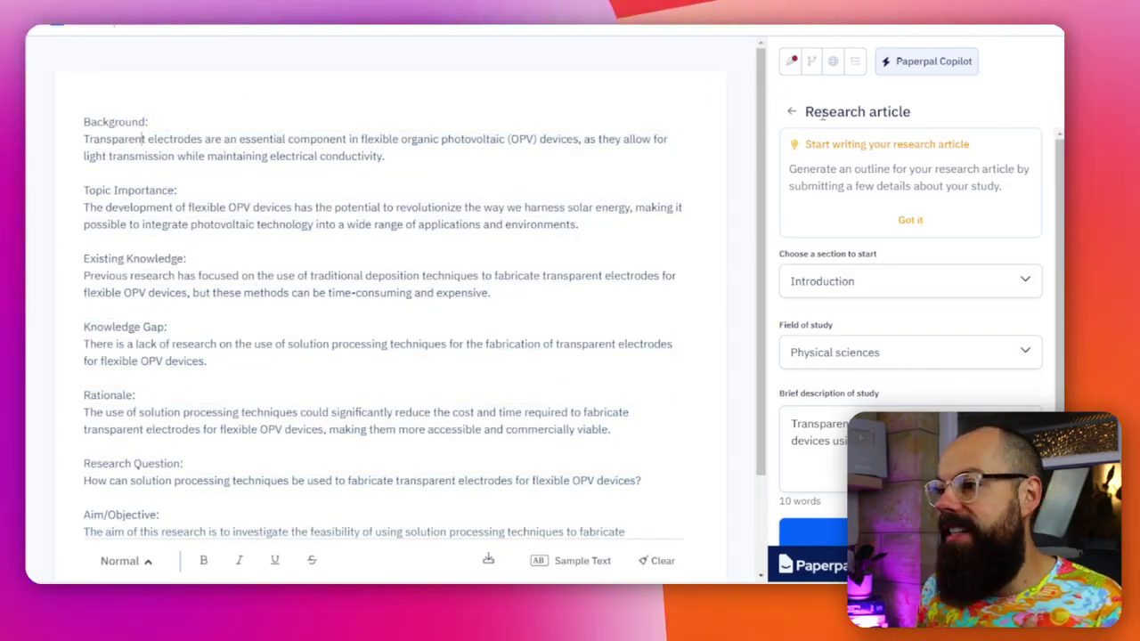
Step: Leave the research article form, review the language suggestions and accept the spelling and rephrase corrections to the Topic Importance sentence
left_click(791, 112)
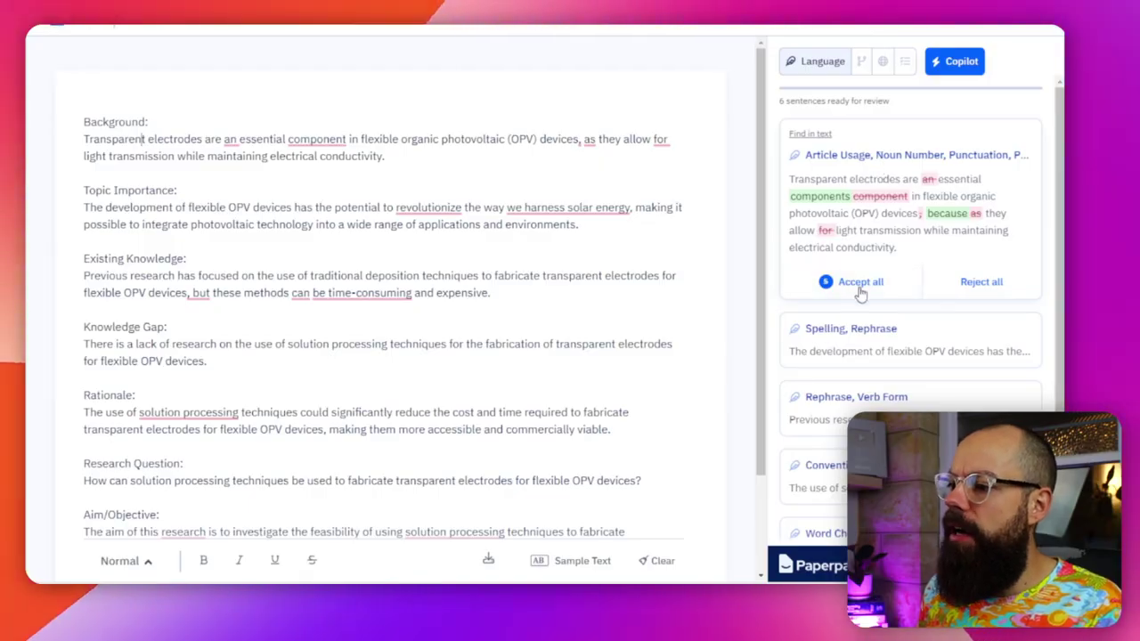
left_click(860, 284)
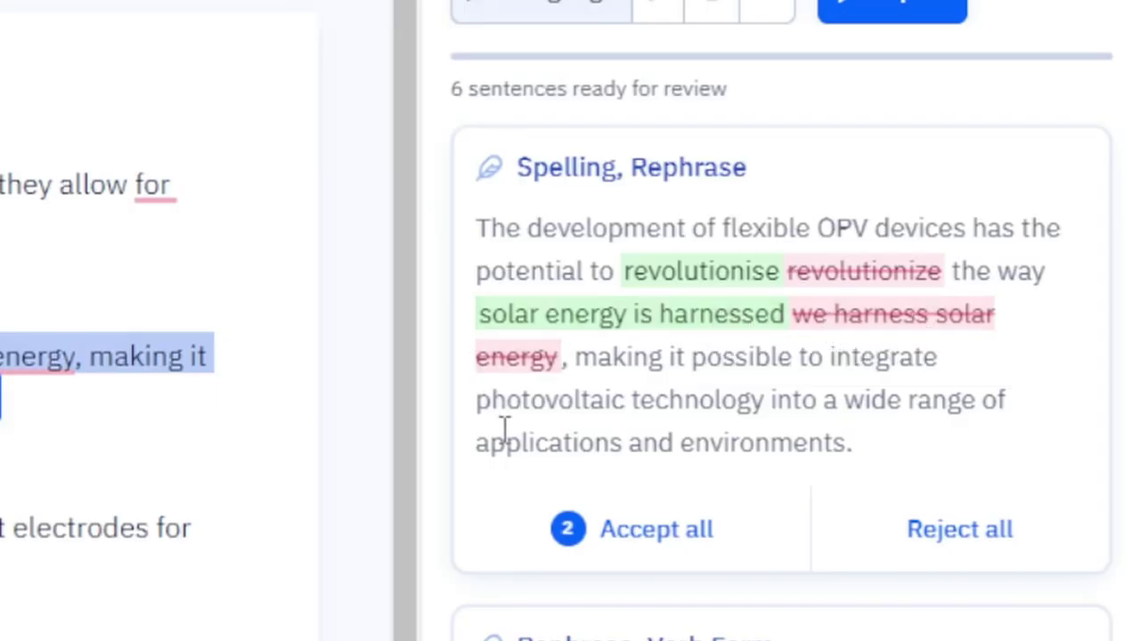
left_click(632, 546)
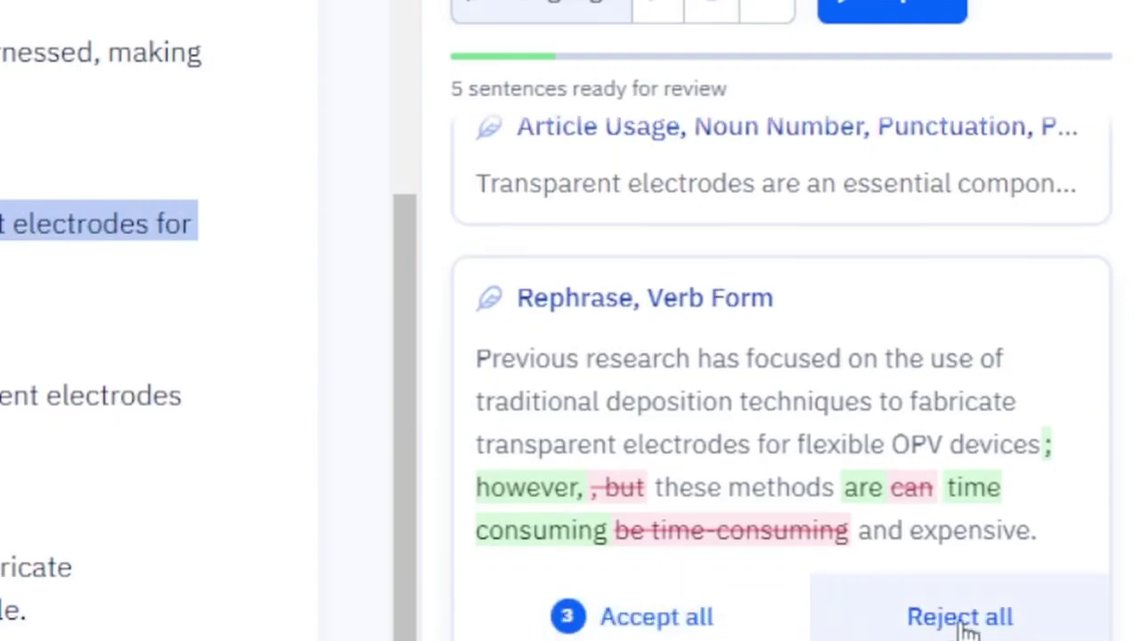
left_click(657, 616)
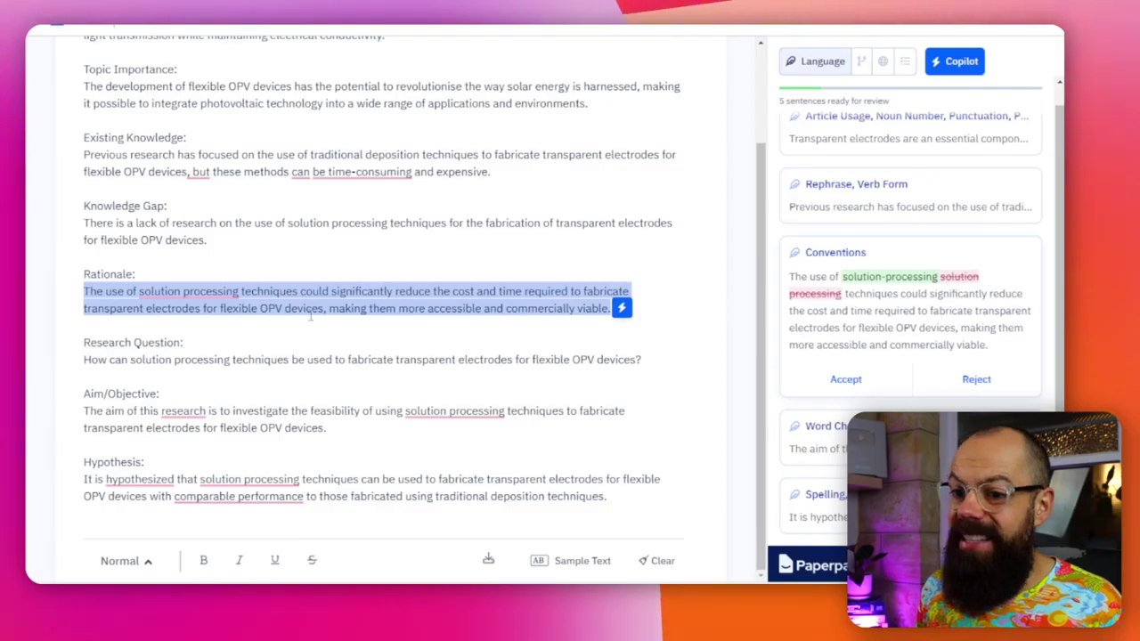
Step: Look up academic synonyms for the word "photovoltaic" in the Topic Importance paragraph
scroll(275, 311, "up", 3)
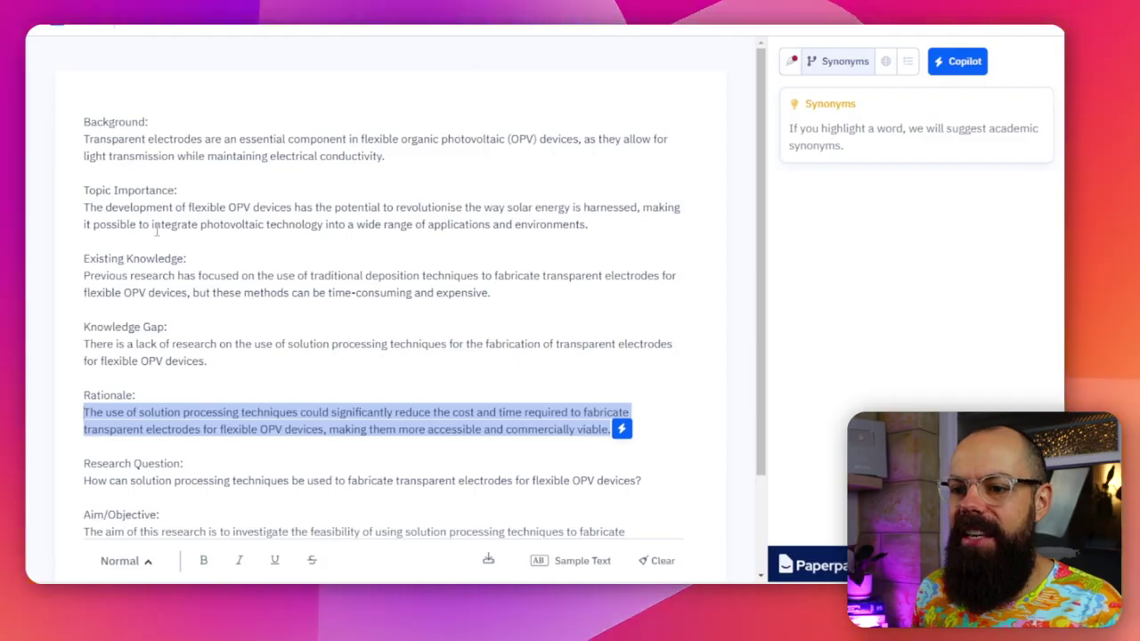
left_click(220, 225, "shift")
left_click_drag(322, 224, 201, 224)
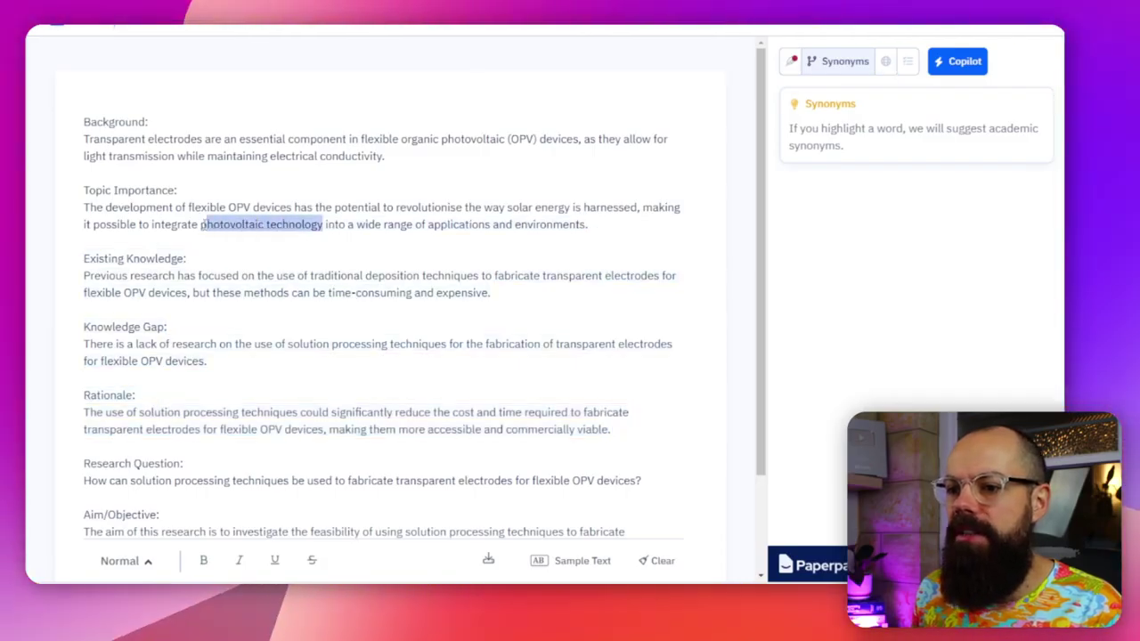
double_click(232, 224)
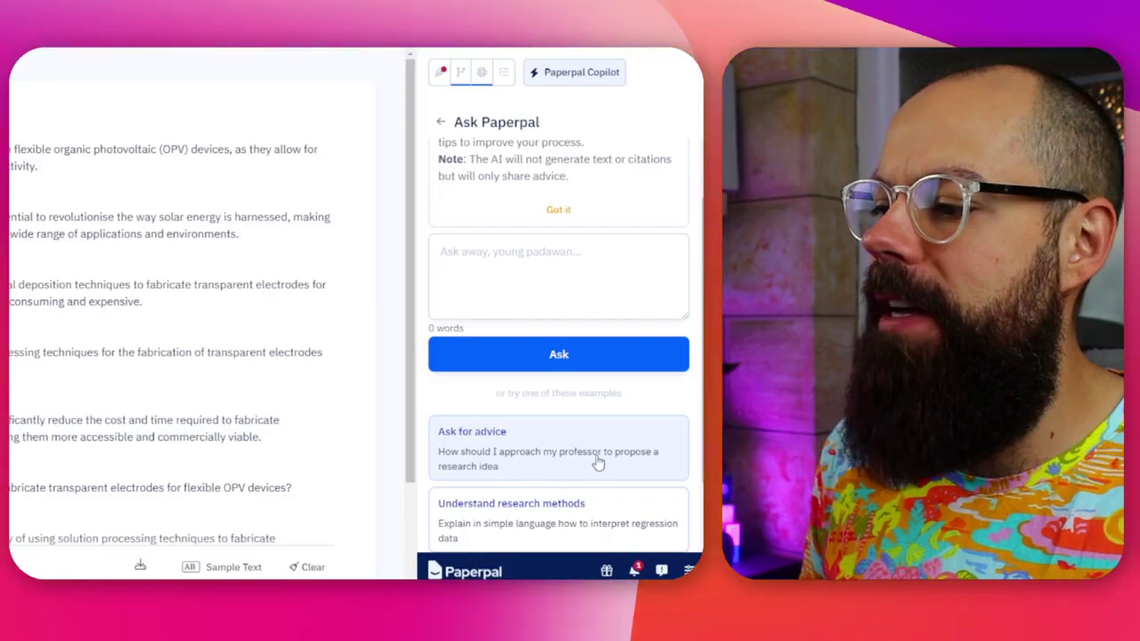
Step: Try the Ask for advice example about approaching a professor to propose a research idea
left_click(502, 467)
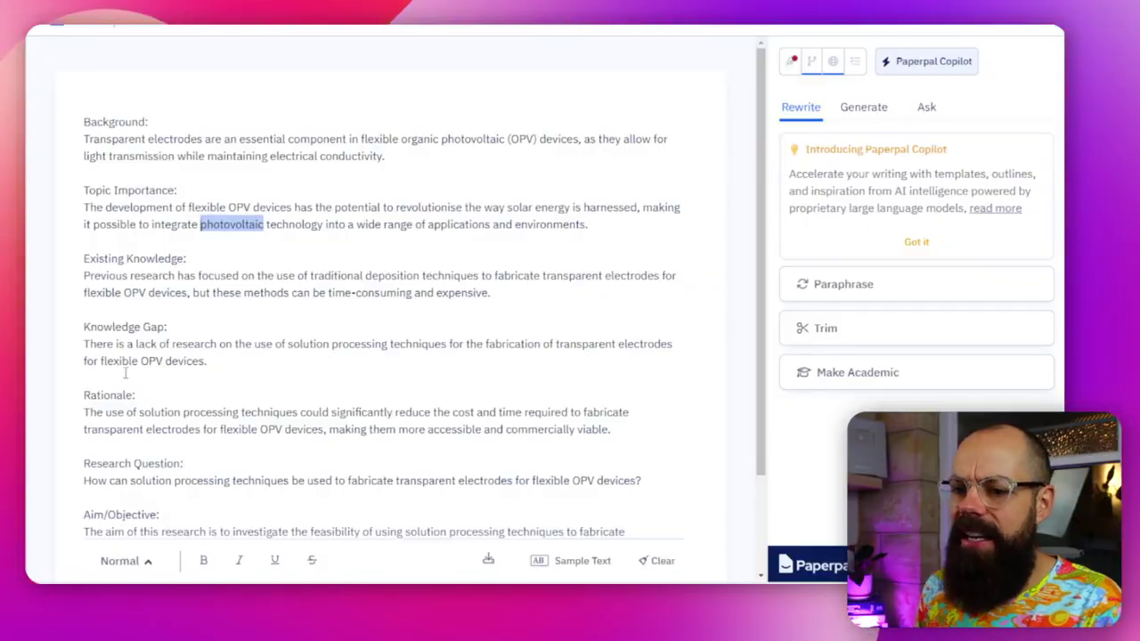
Step: Generate a more academic version of the Knowledge Gap sentence with Make Academic and read the suggestion
left_click(213, 363, "shift")
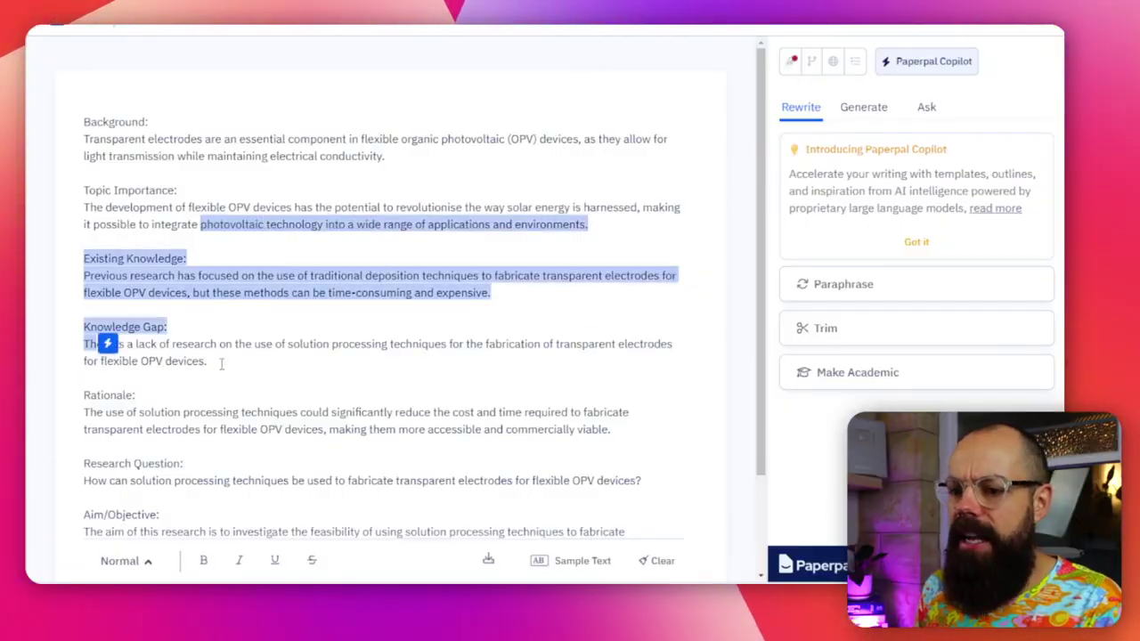
left_click_drag(221, 364, 87, 348)
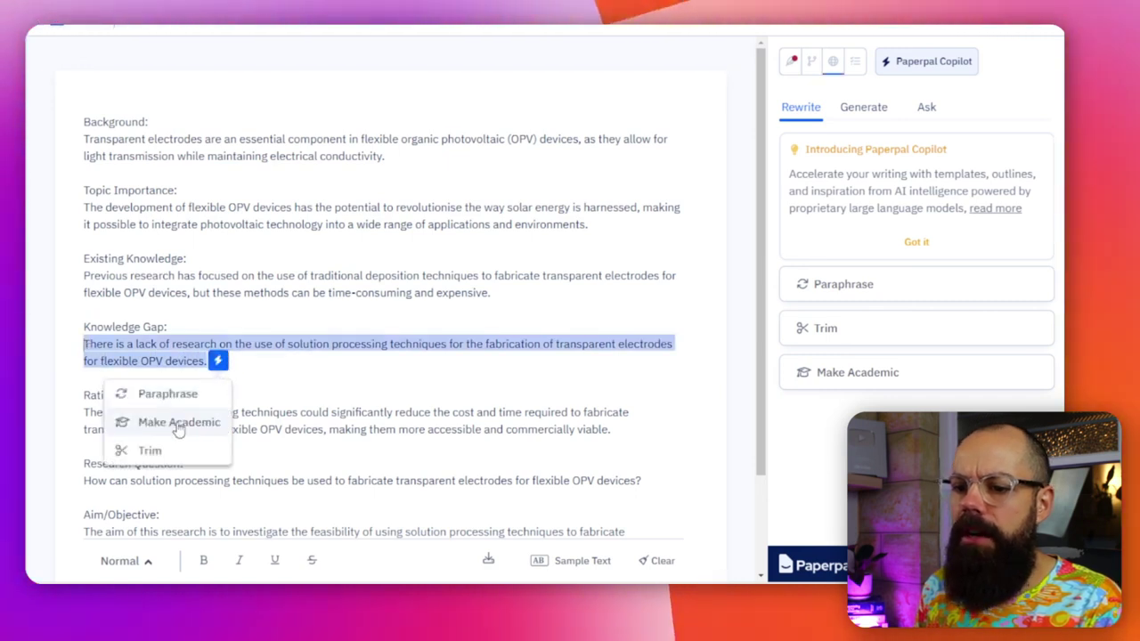
left_click(180, 424)
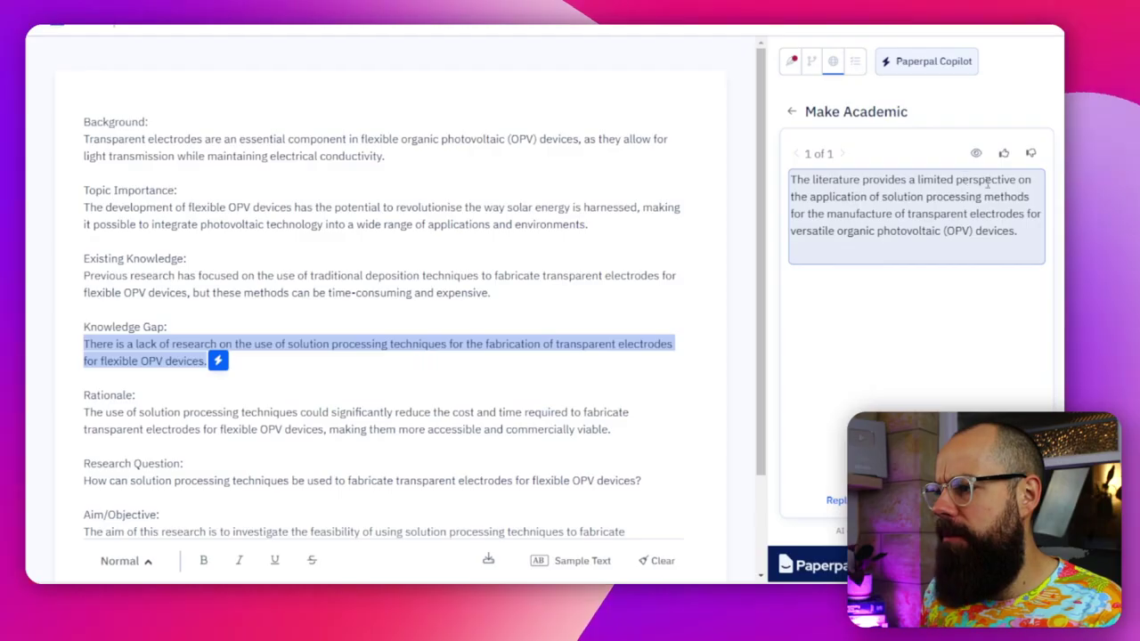
left_click_drag(837, 214, 918, 197)
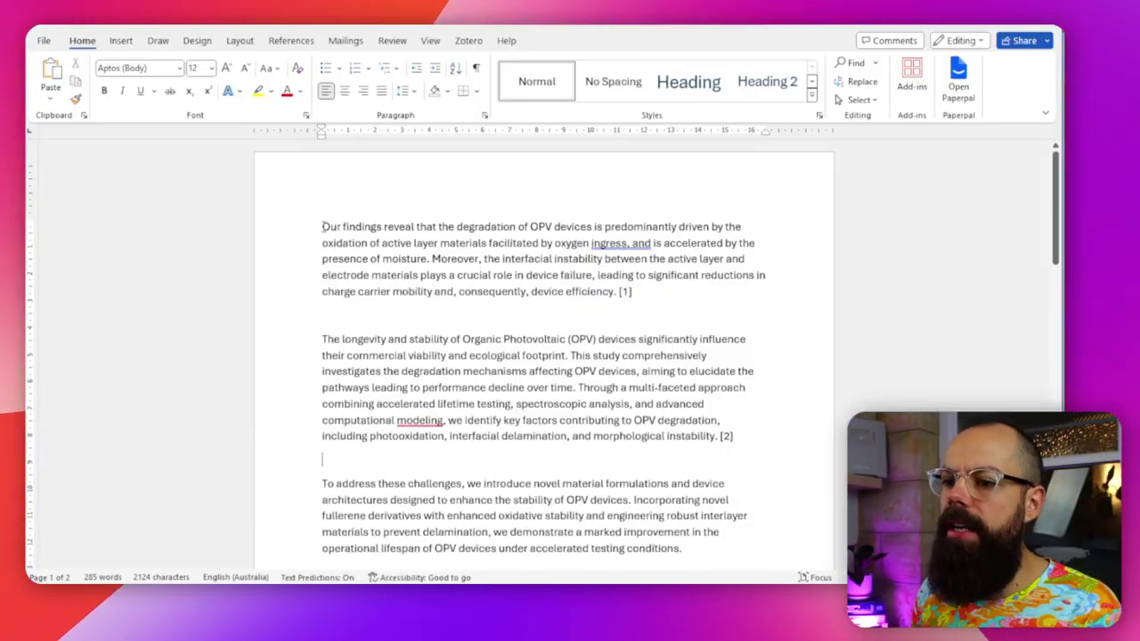
Step: Switch to the Word document about OPV device degradation and open the Paperpal add-in beside it
left_click_drag(322, 226, 628, 388)
left_click(636, 402)
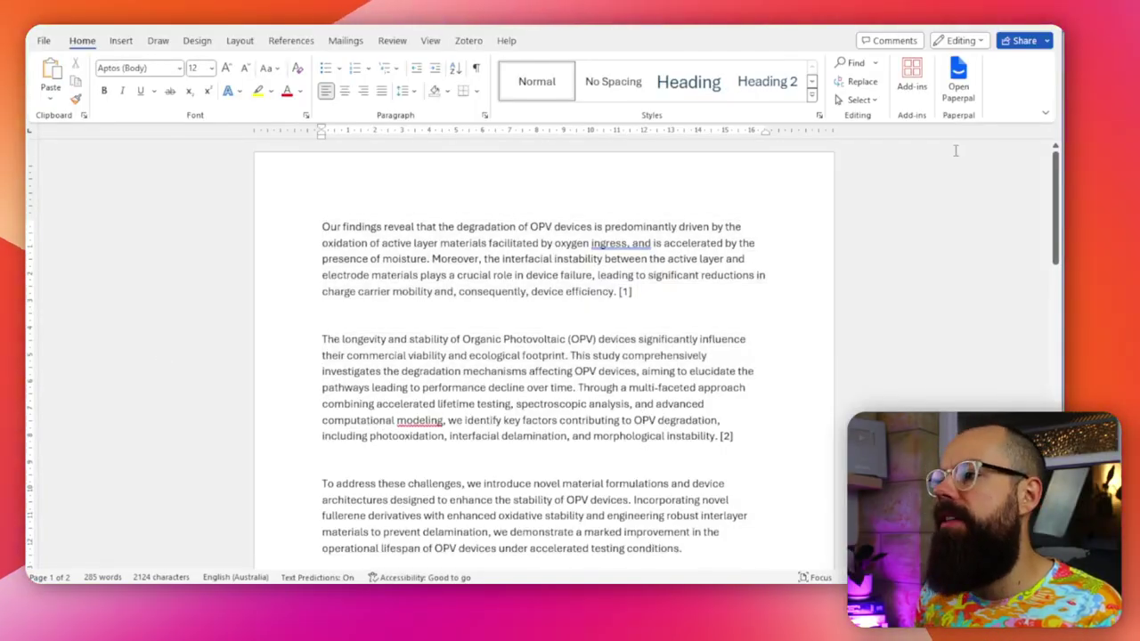
left_click(958, 75)
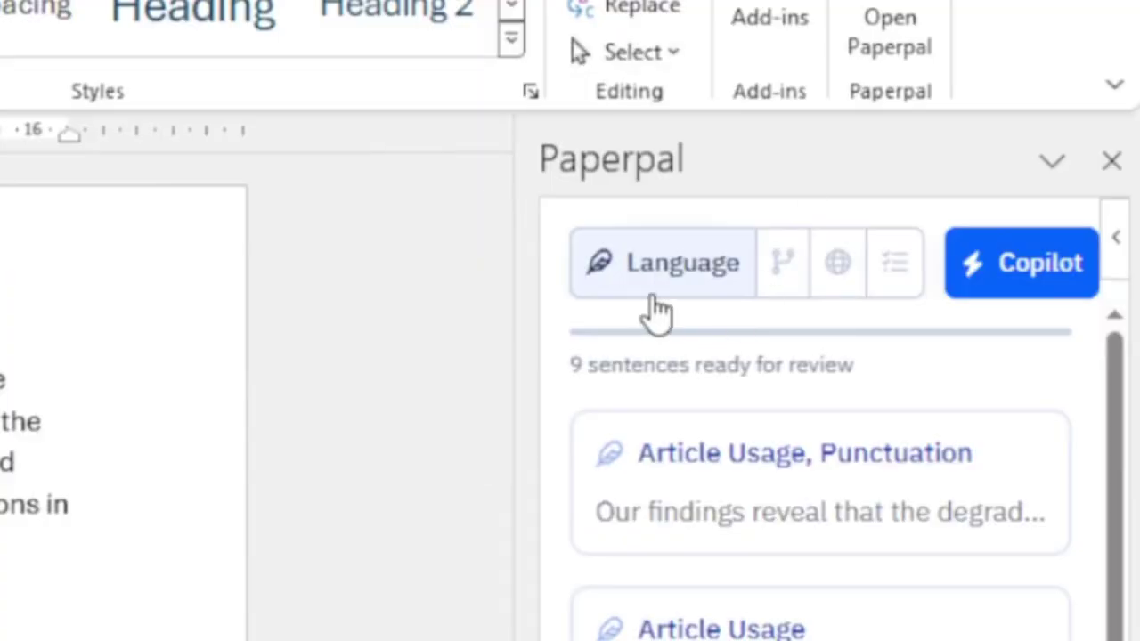
Step: Look through the add-in's Synonyms, translation and Consistency checks, returning to the Language suggestions
left_click(786, 283)
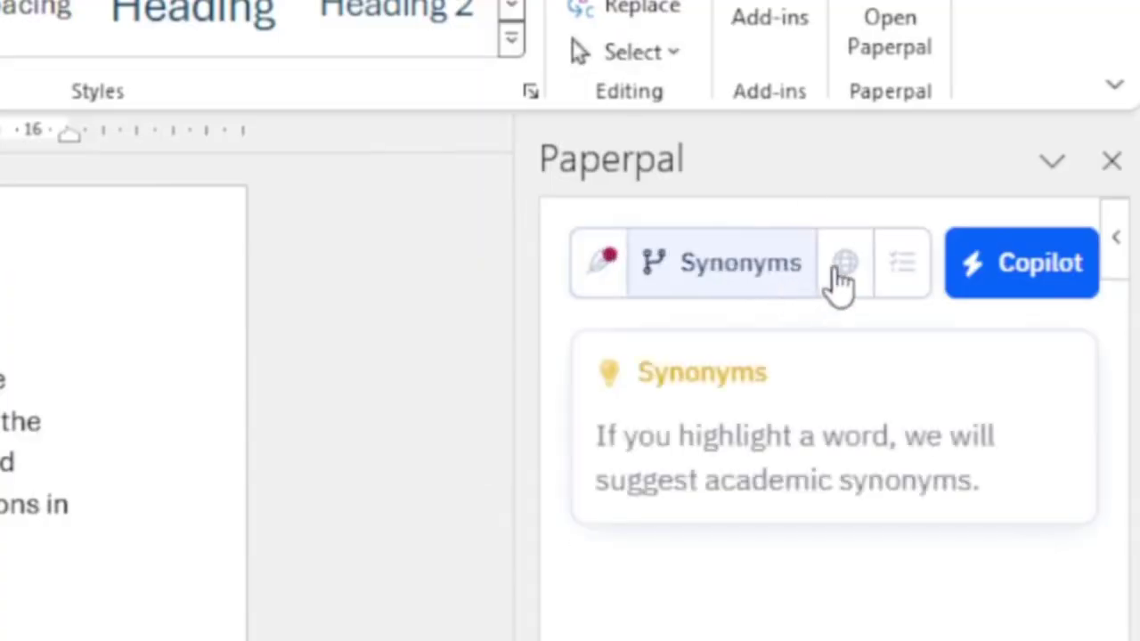
left_click(844, 267)
left_click(913, 267)
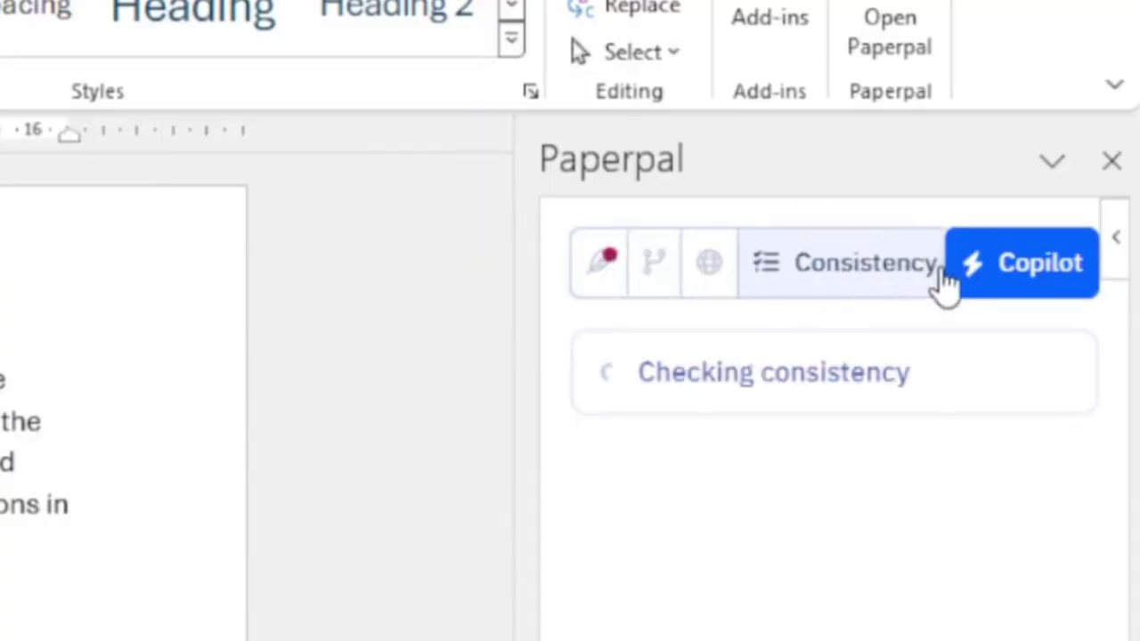
left_click(599, 290)
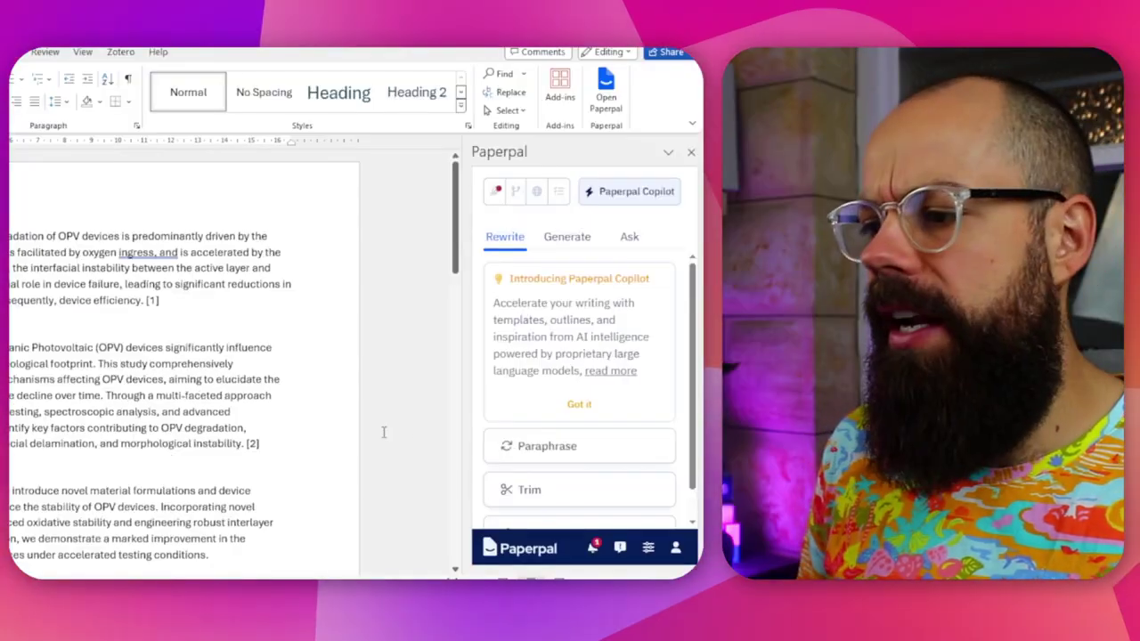
Step: Generate a title from the document's text with Paperpal Copilot
left_click(568, 239)
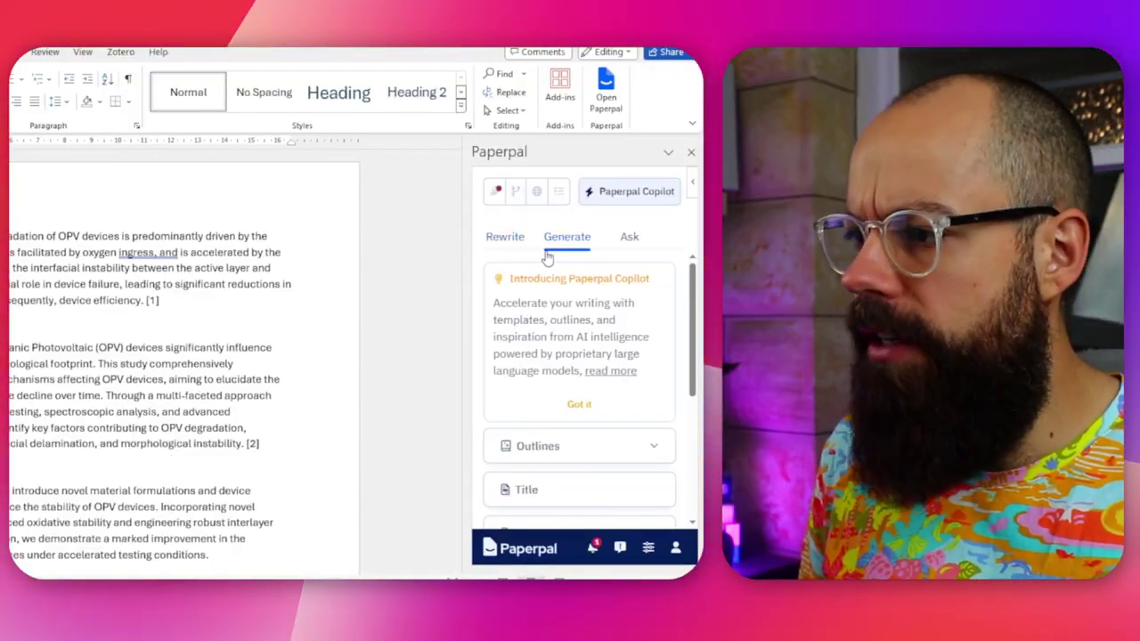
scroll(586, 370, "down", 2)
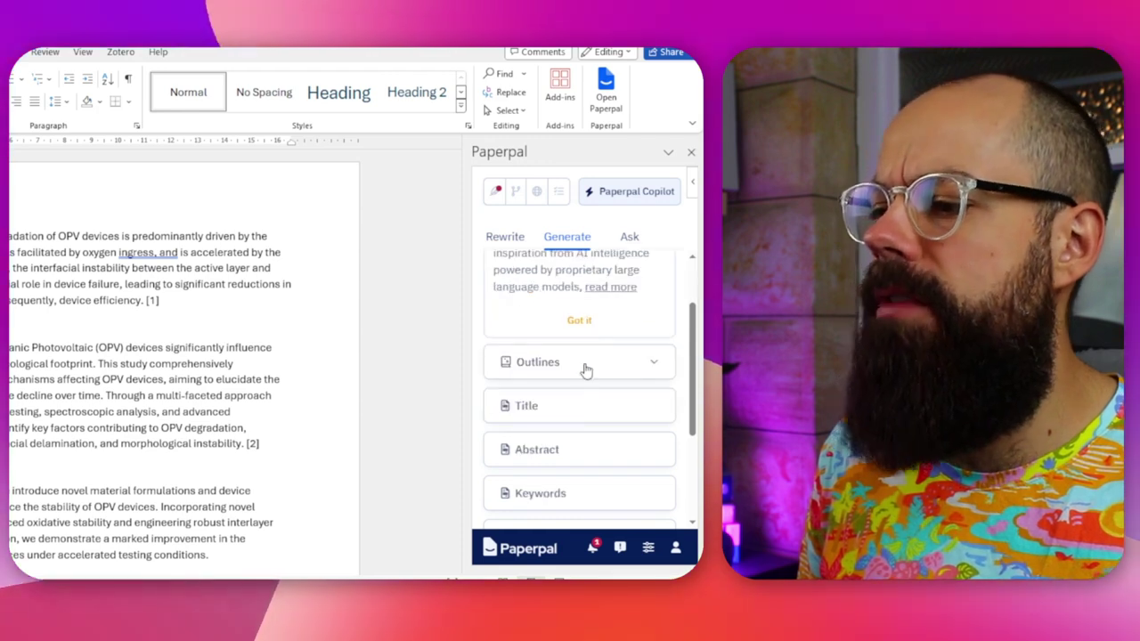
scroll(583, 370, "down", 2)
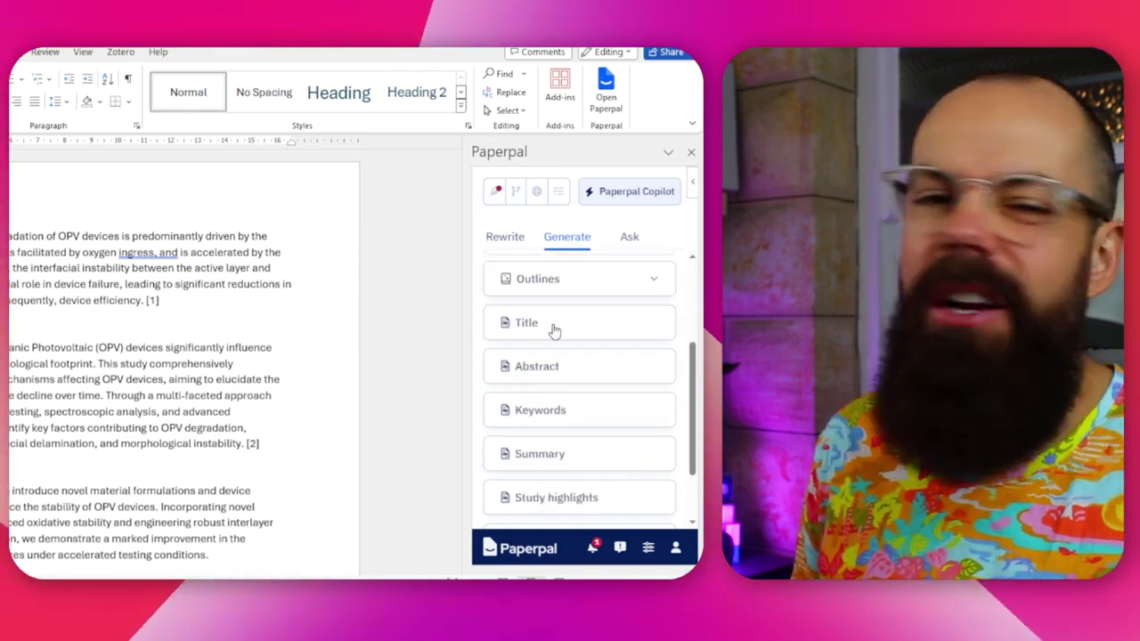
left_click(553, 330)
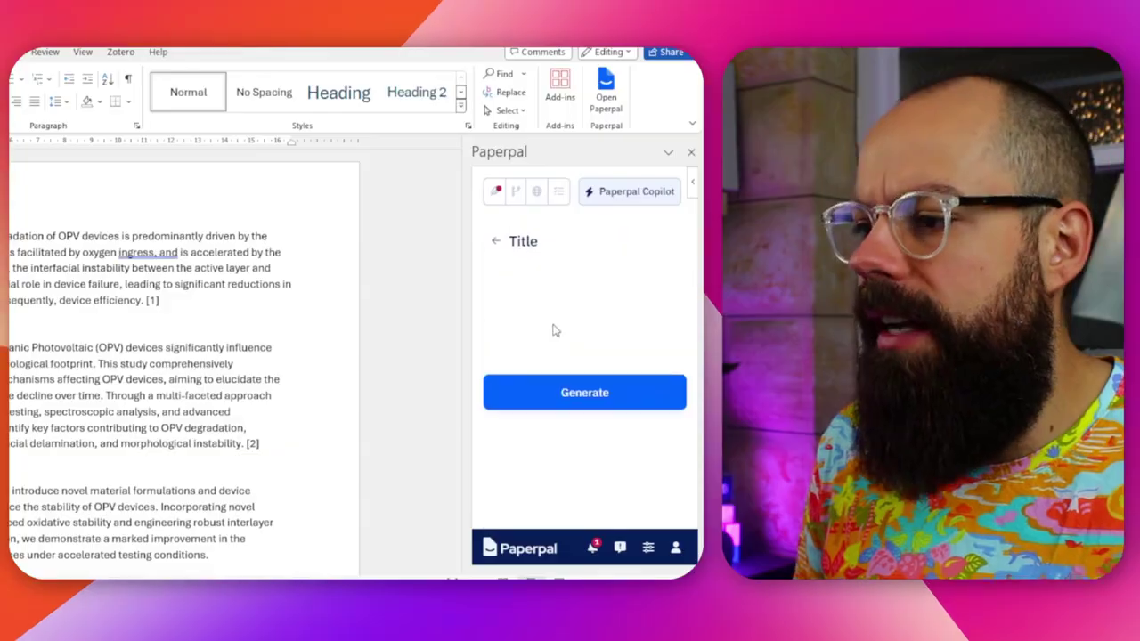
left_click(577, 406)
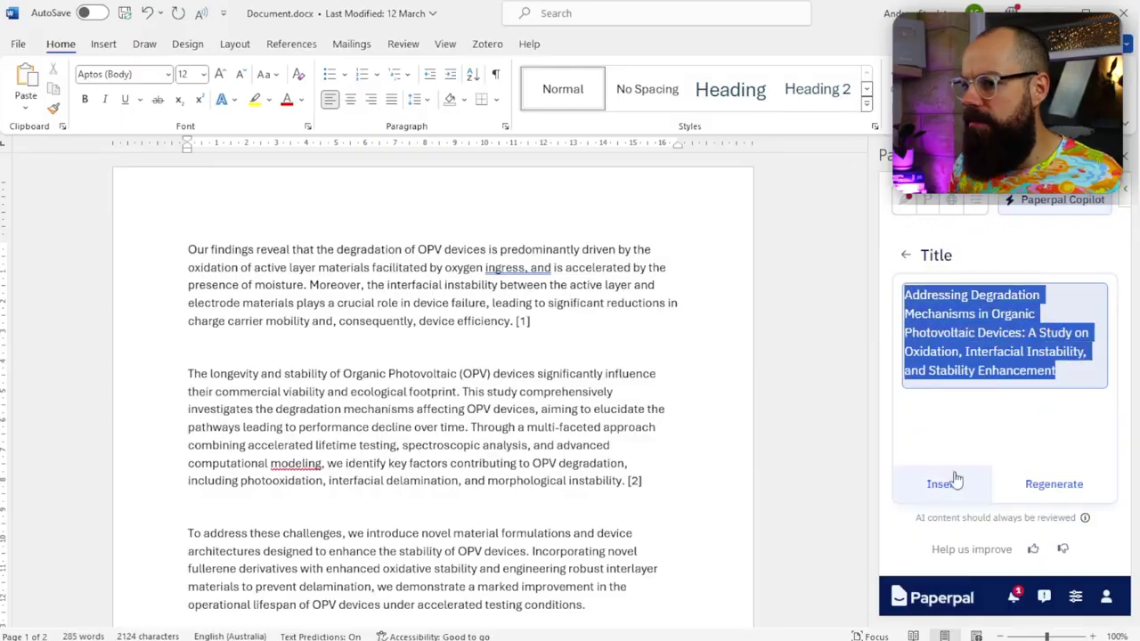
Step: Add blank lines before the opening paragraph and insert the generated title above it
left_click(186, 248)
key("Return")
key("Return")
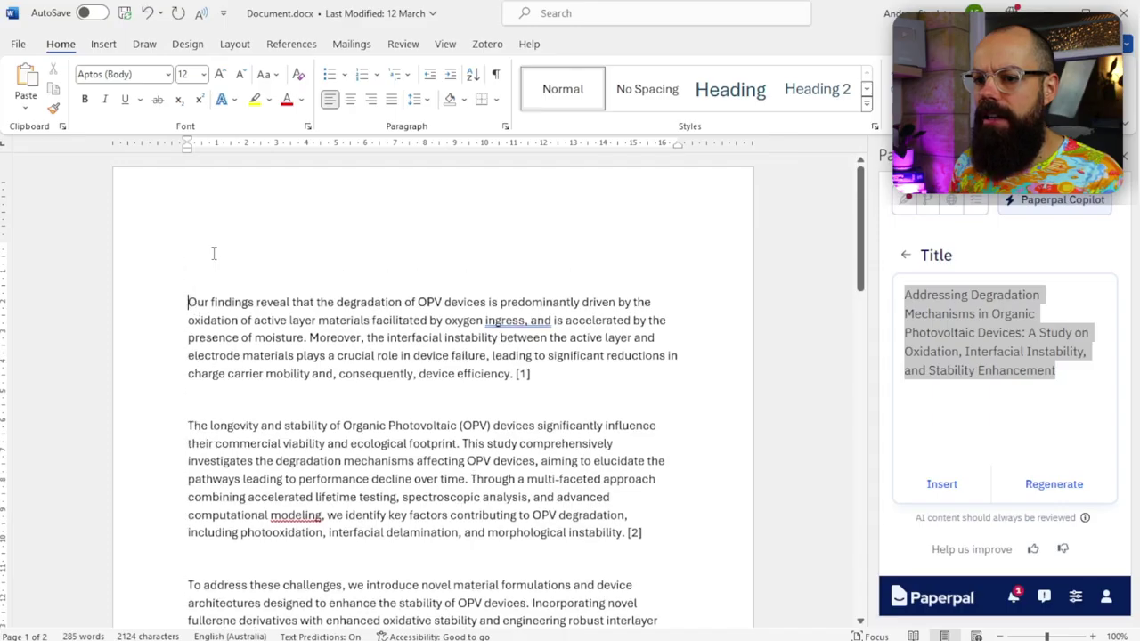
left_click(944, 488)
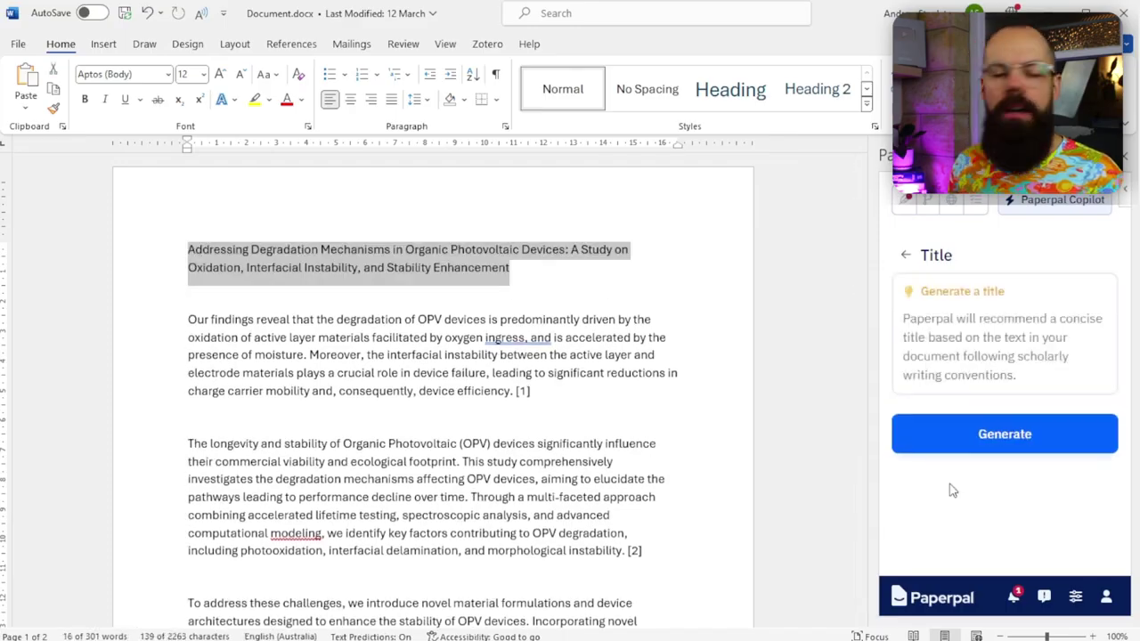
Step: Generate keywords for the document and insert them on a new line below the title
left_click(901, 258)
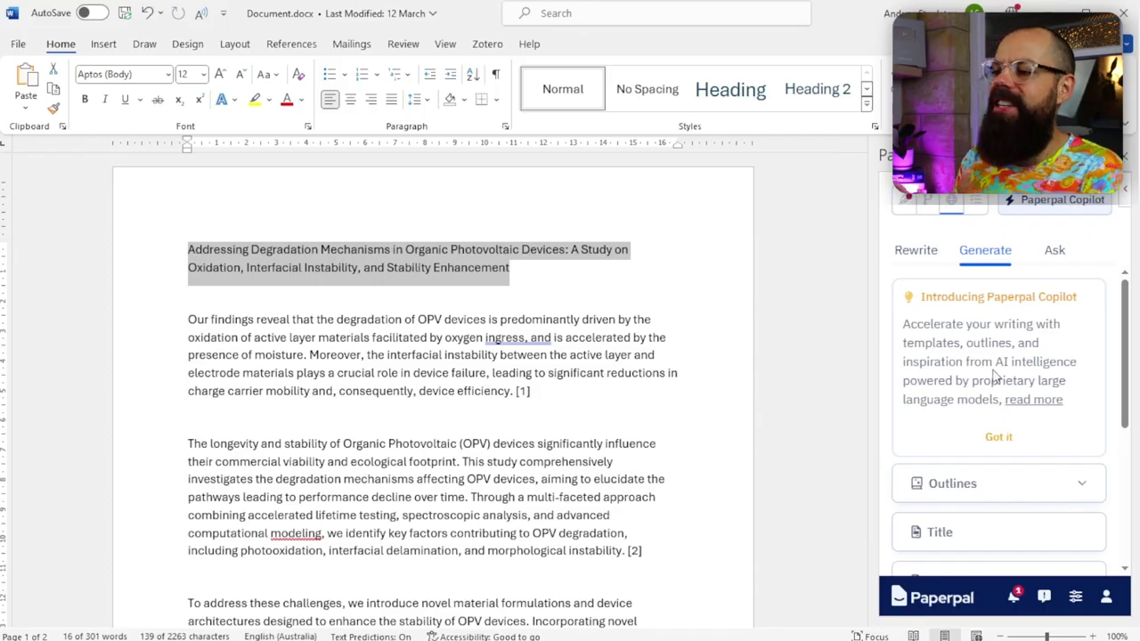
scroll(996, 378, "down", 3)
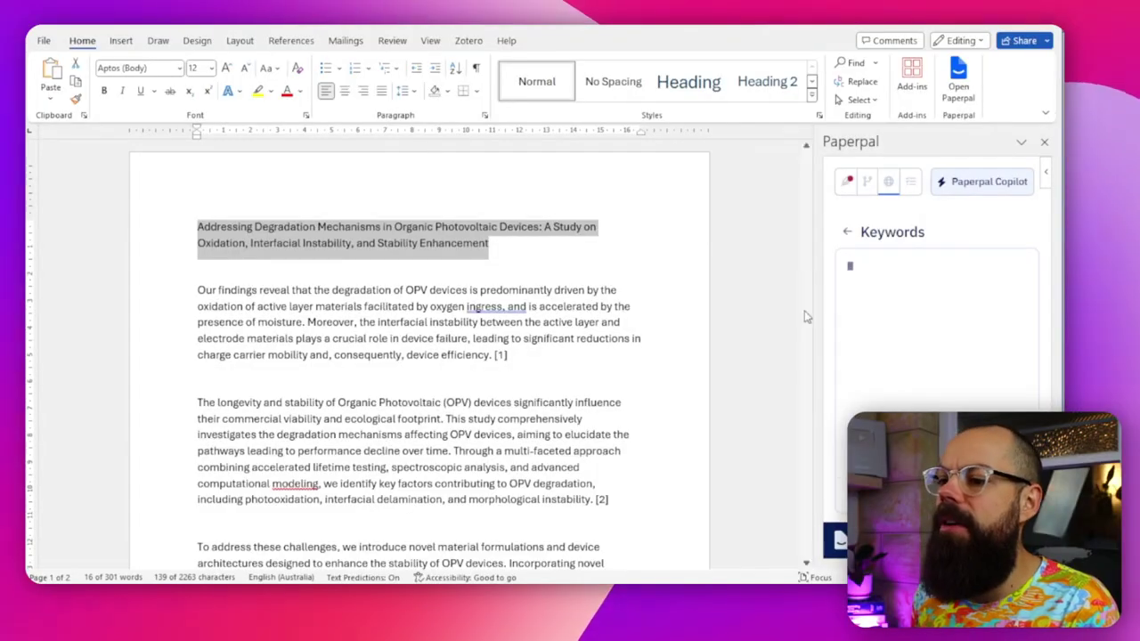
left_click(492, 249)
key("Return")
key("Return")
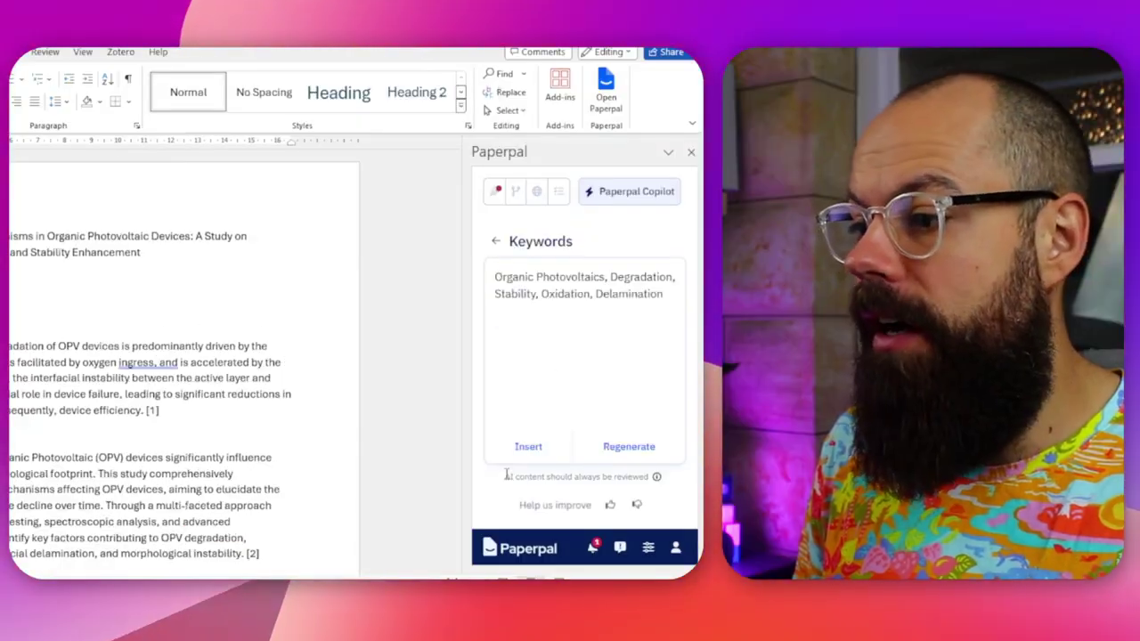
left_click(529, 446)
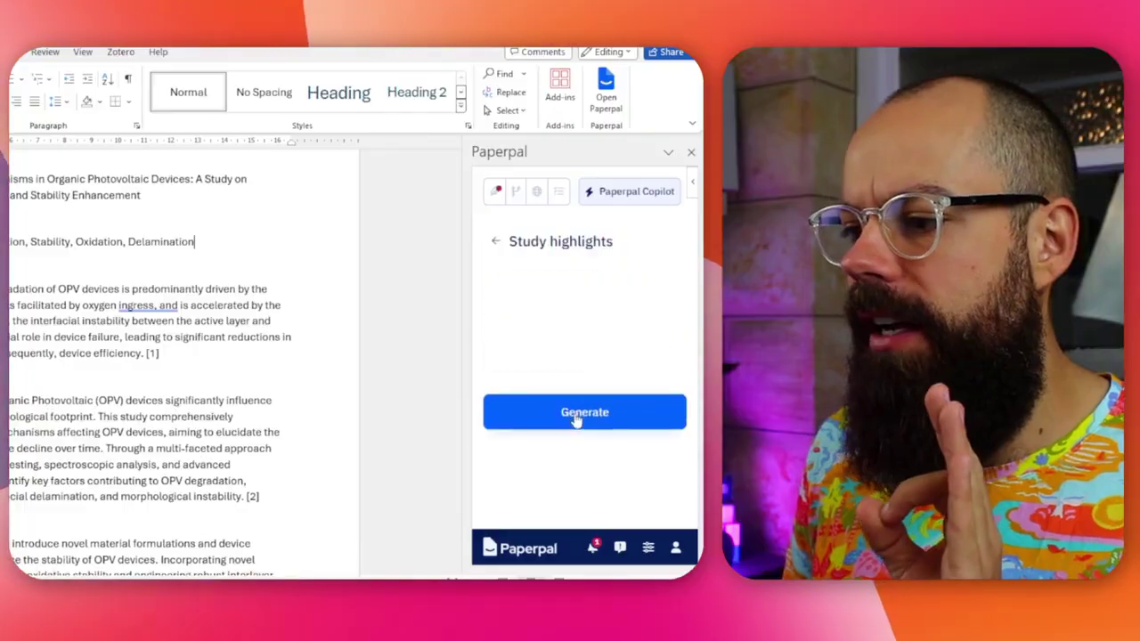
Step: Try to generate study highlights and a summary of the document
left_click(581, 419)
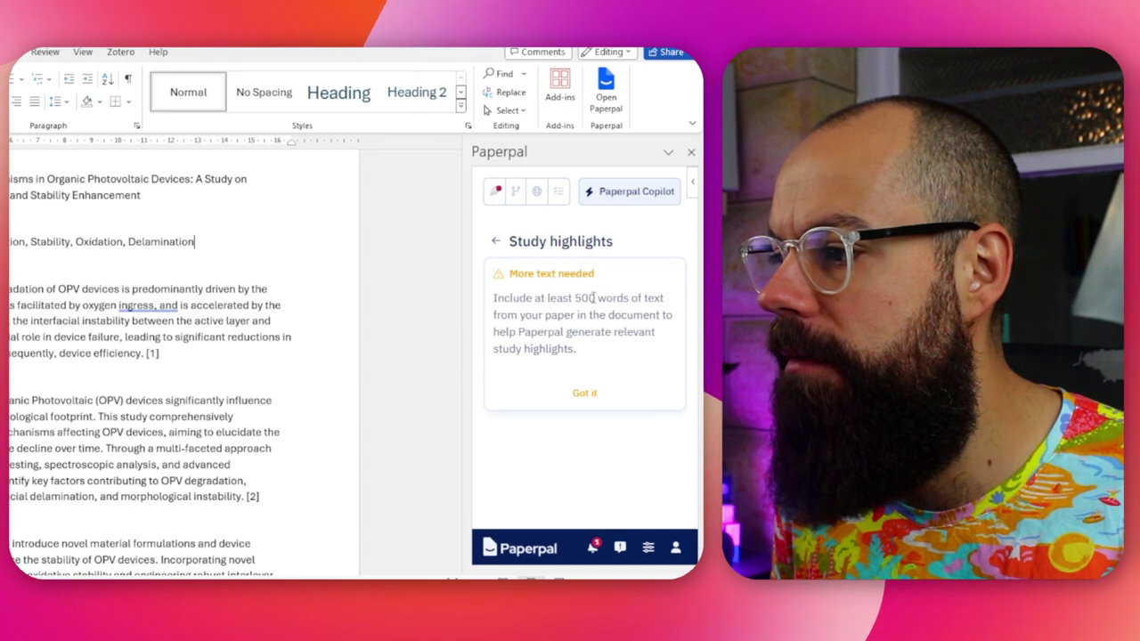
left_click(577, 402)
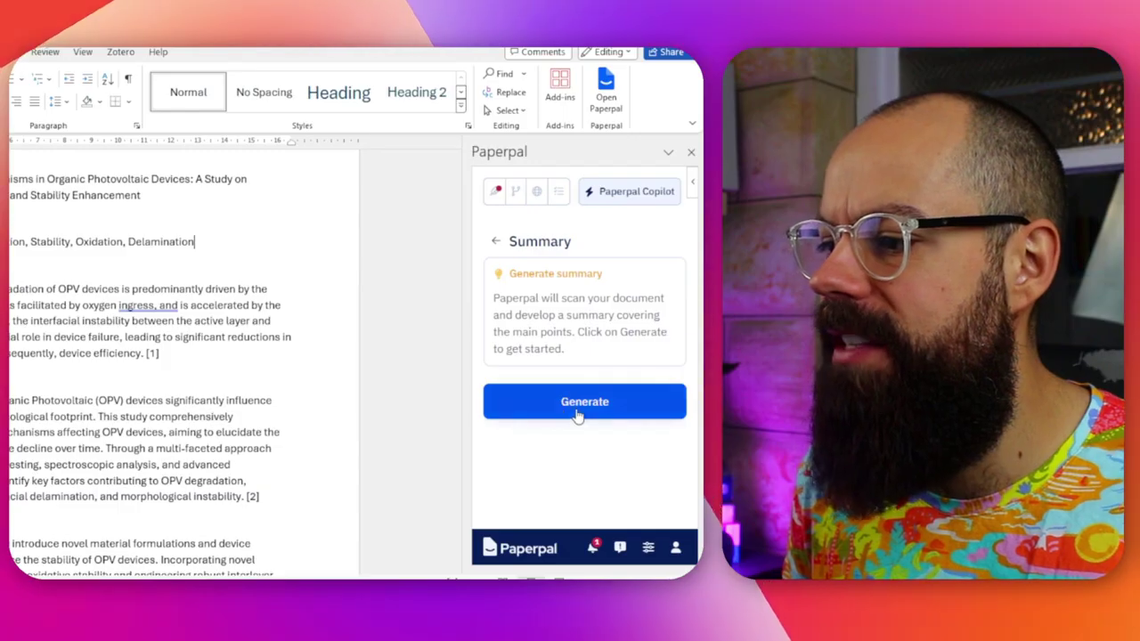
left_click(577, 413)
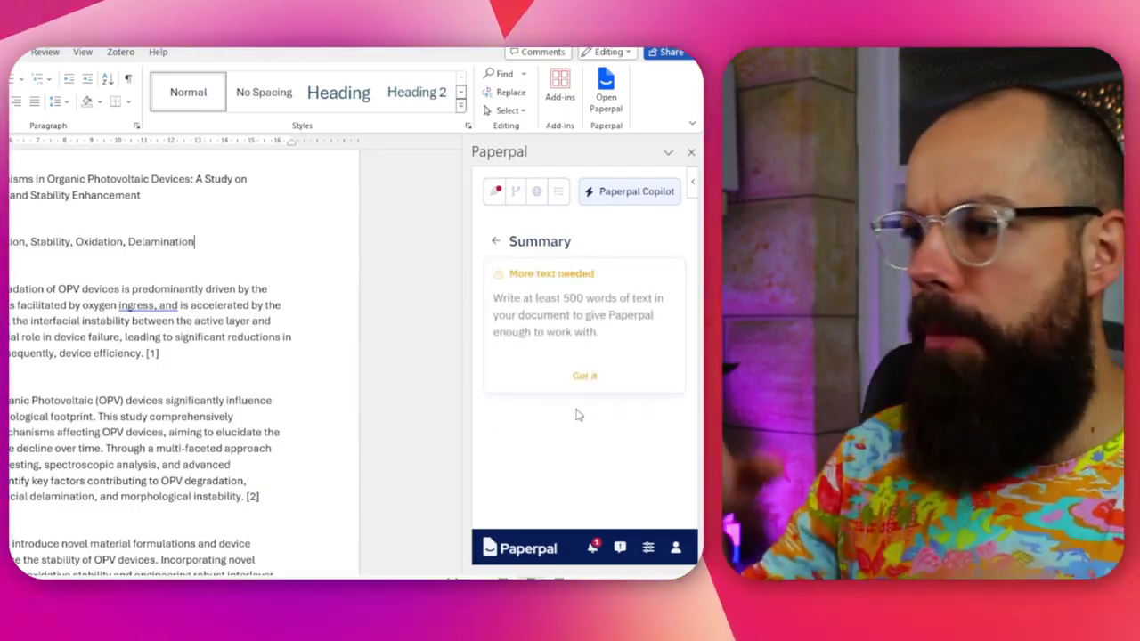
left_click(589, 377)
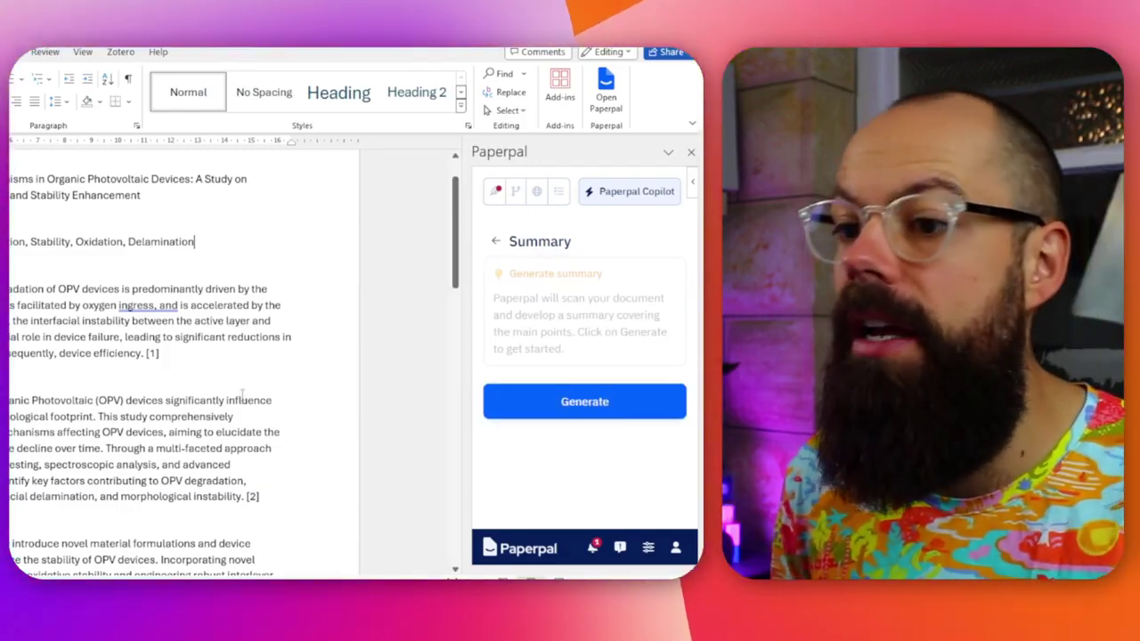
scroll(178, 356, "down", 1)
scroll(178, 356, "up", 3)
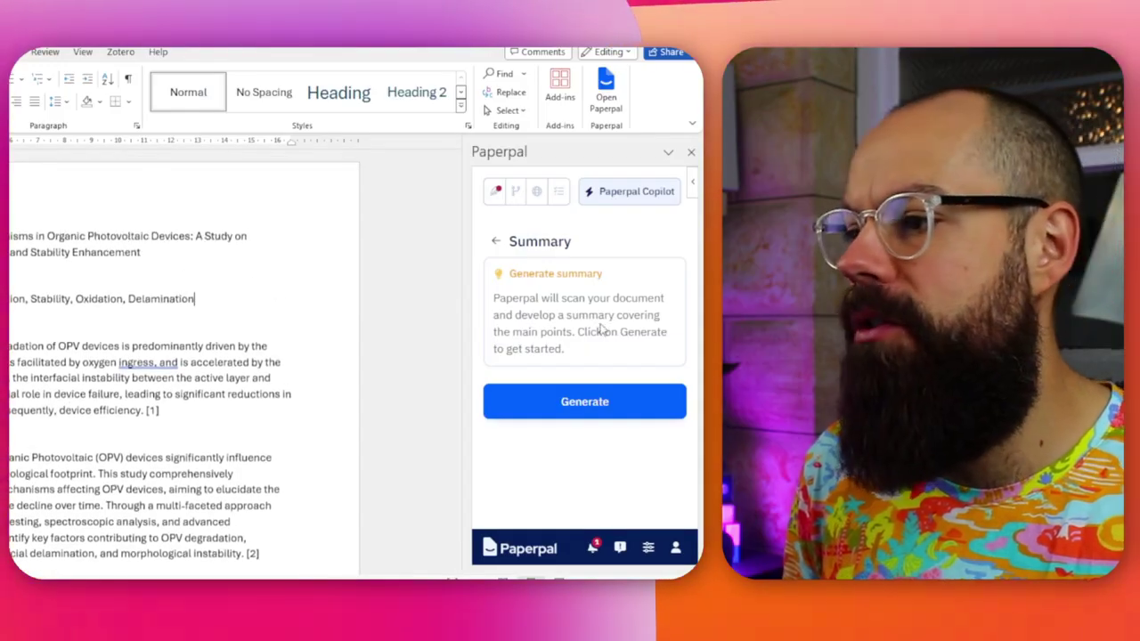
Step: Return to the Copilot's generation tools and open the Email the journal options
left_click(495, 245)
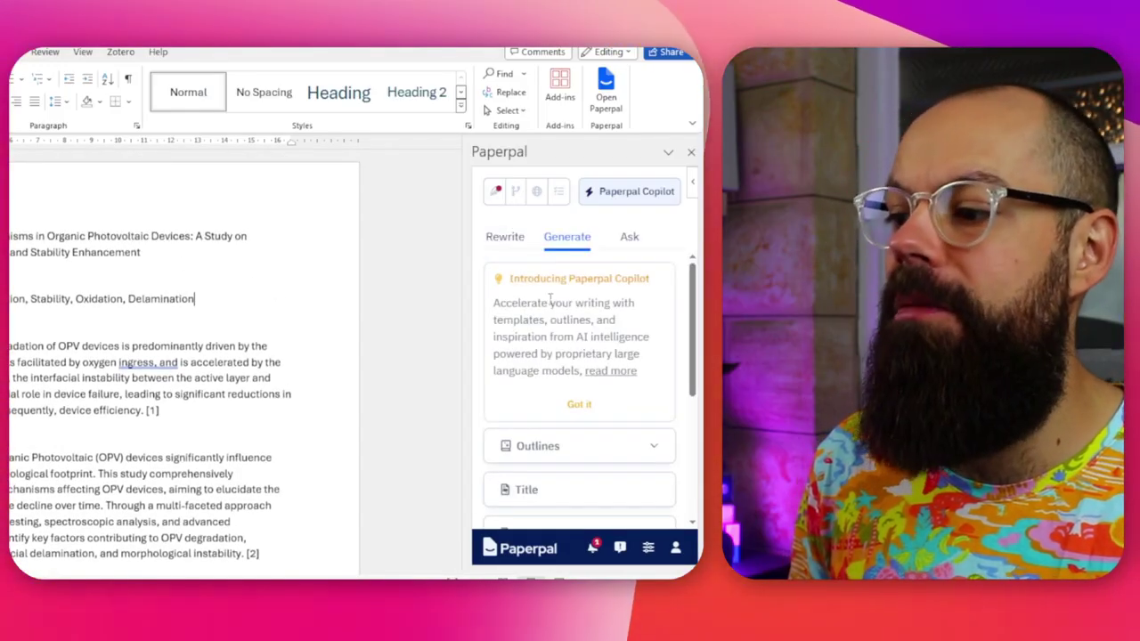
scroll(590, 377, "down", 5)
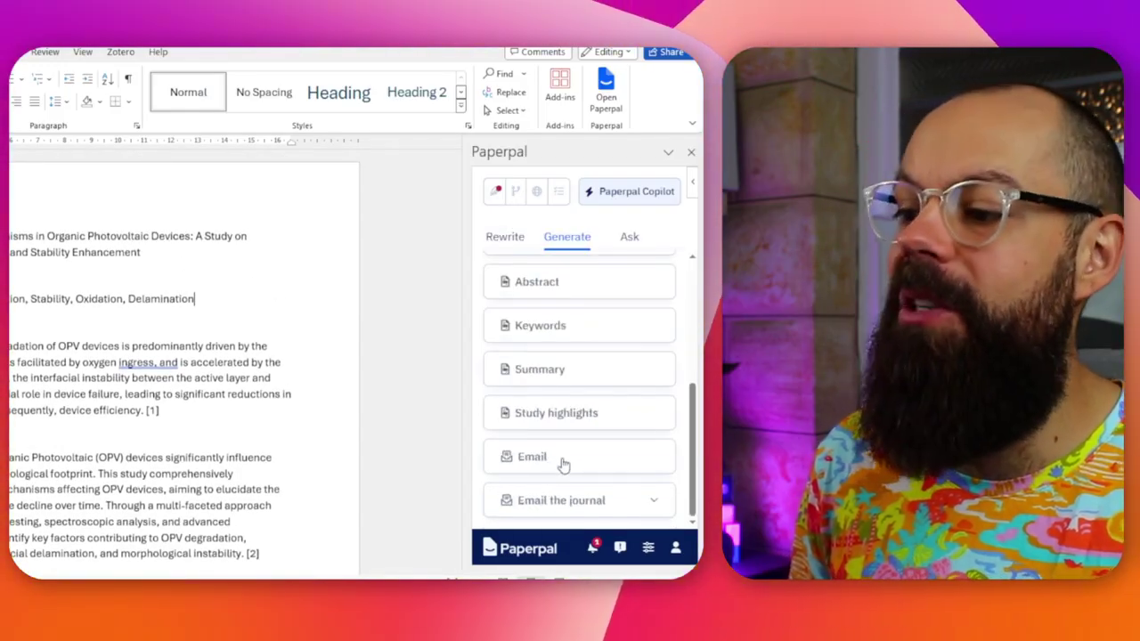
left_click(575, 503)
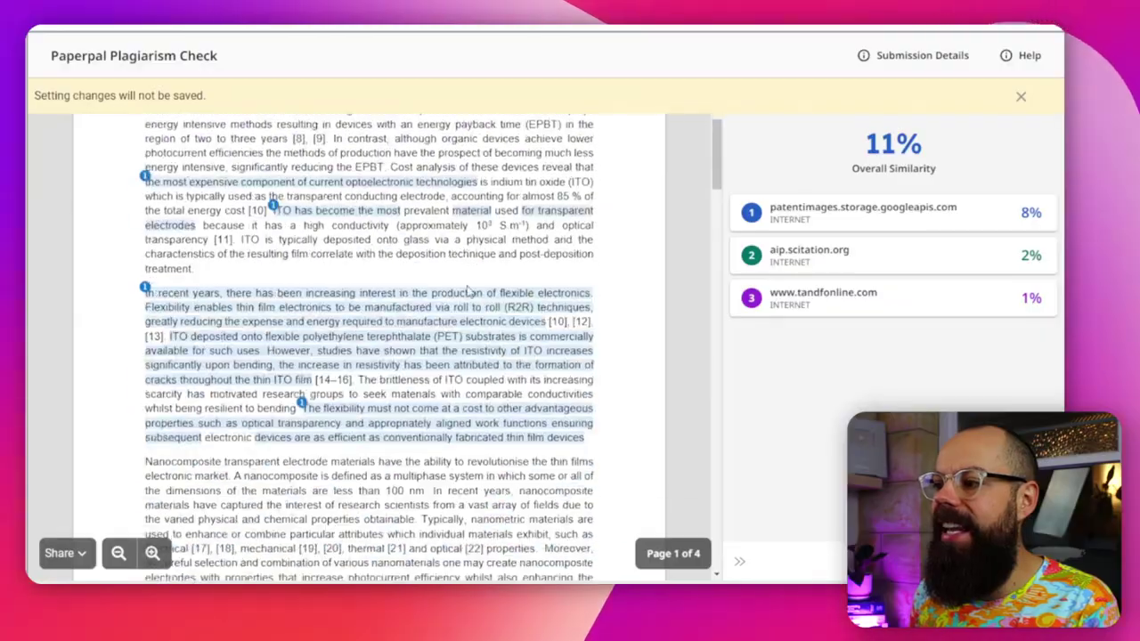
Step: Look through the plagiarism check report, examining the highlighted passages that match online sources
scroll(465, 288, "down", 10)
scroll(465, 287, "down", 20)
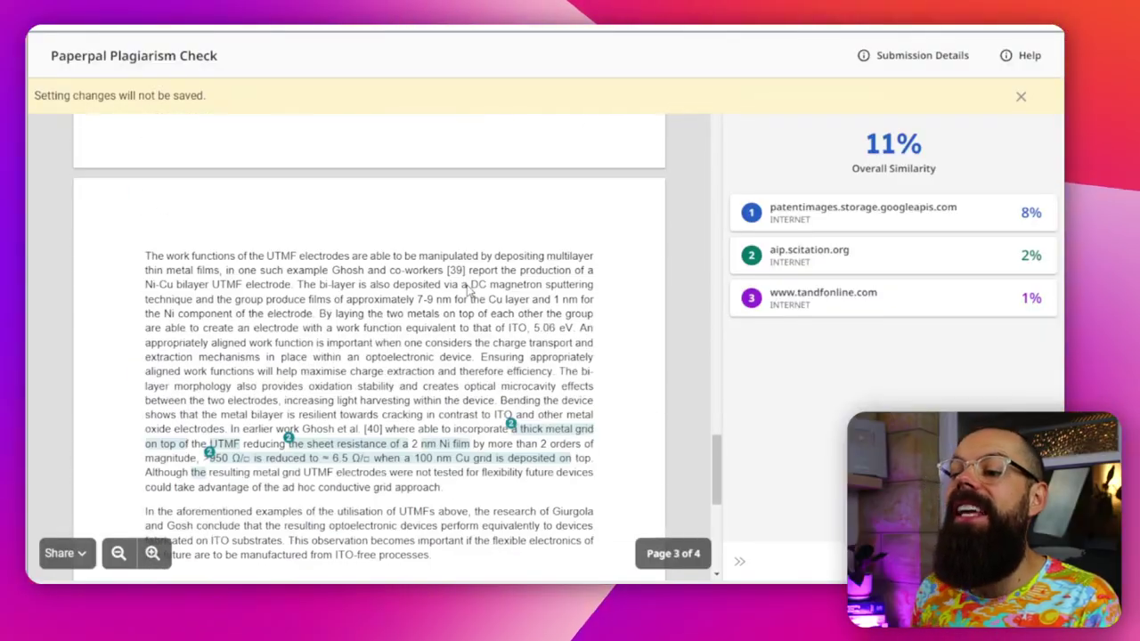
scroll(468, 258, "up", 20)
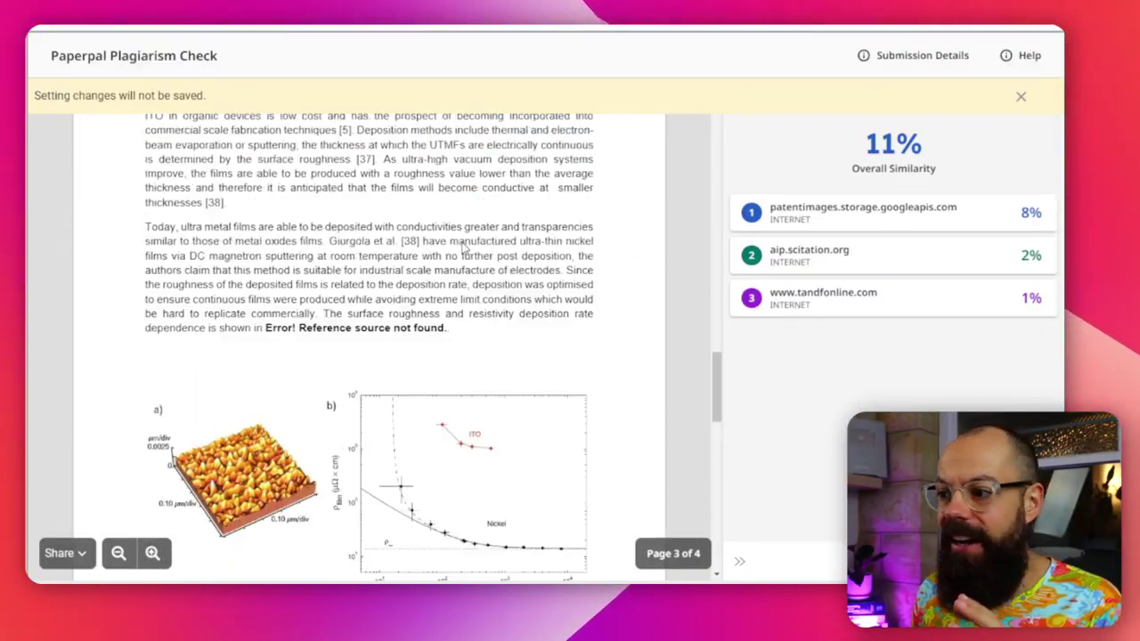
scroll(470, 247, "up", 3)
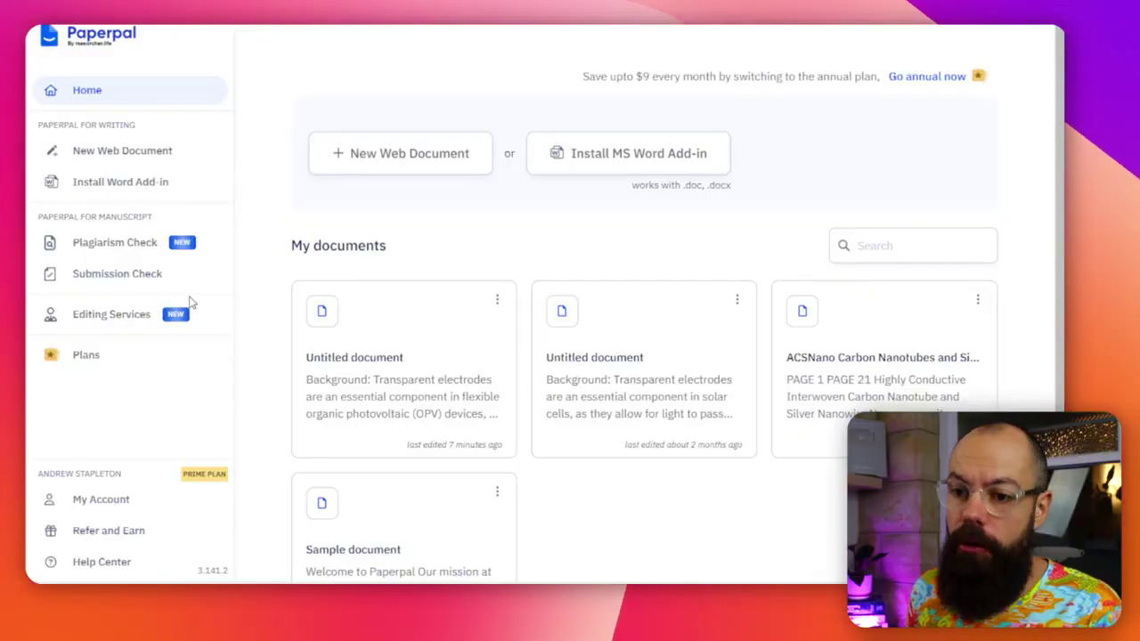
Step: Open Submission Check, review the manuscript's results and suggested edits, and download the full edited document
left_click(143, 277)
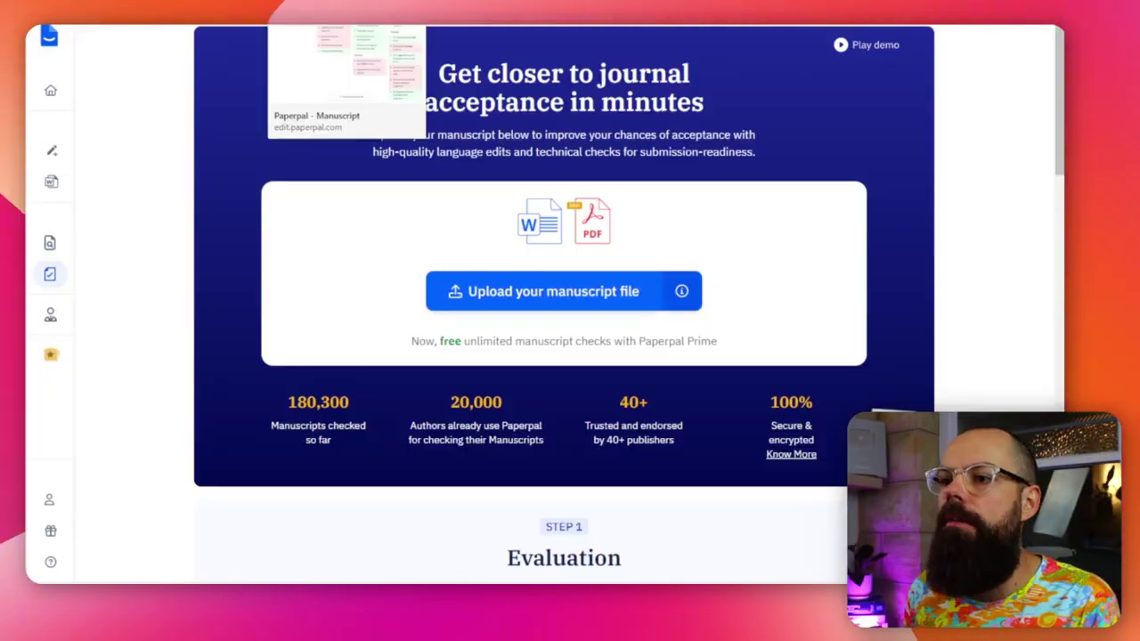
left_click(307, 2)
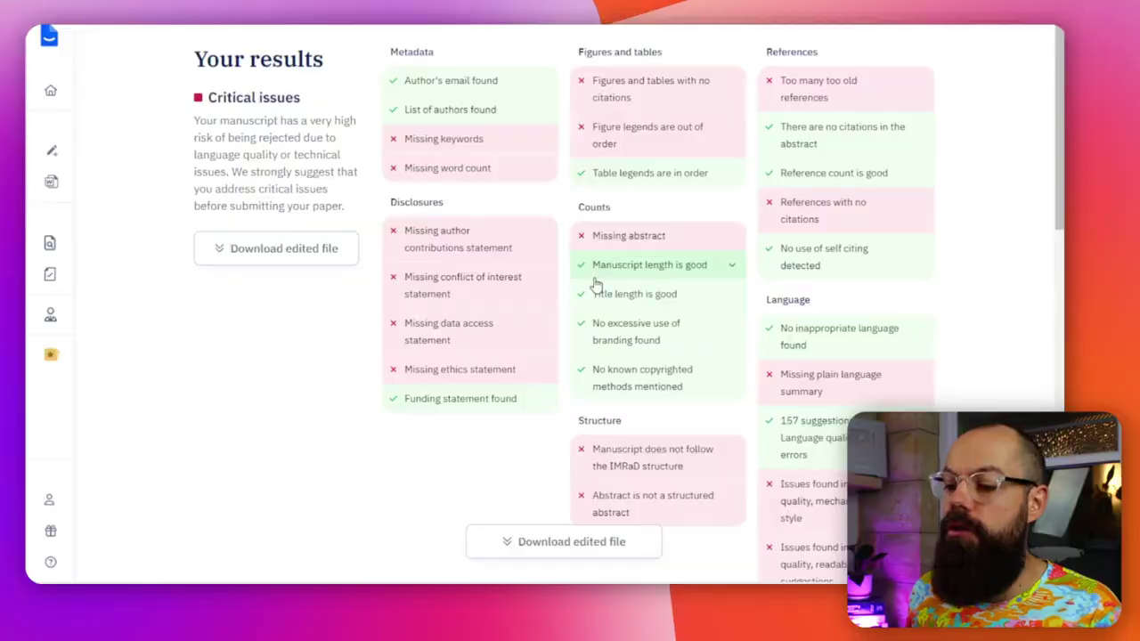
scroll(570, 345, "down", 3)
scroll(570, 345, "down", 10)
scroll(558, 350, "up", 3)
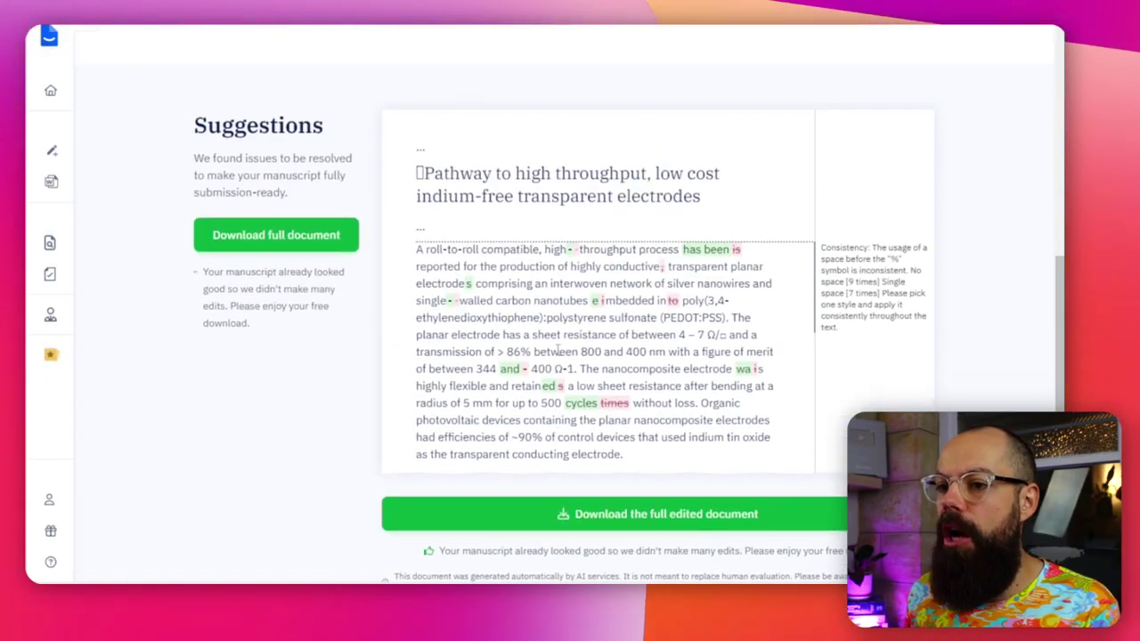
left_click(621, 516)
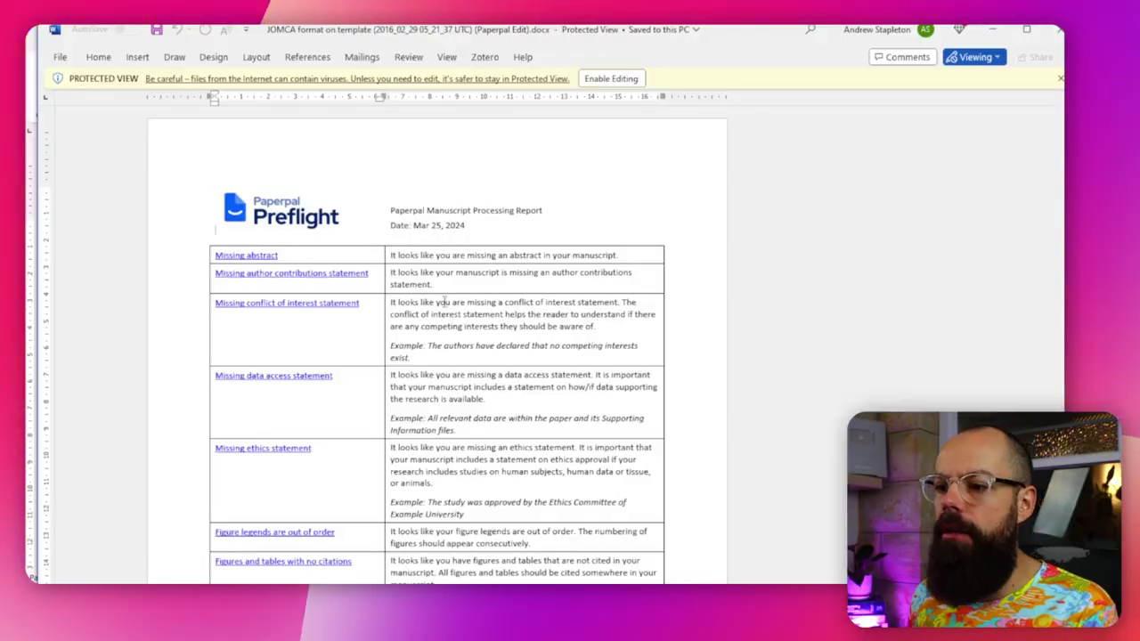
Step: Read through the Paperpal Preflight manuscript processing report at the start of the downloaded document, down to the language quality issues
scroll(345, 217, "down", 8)
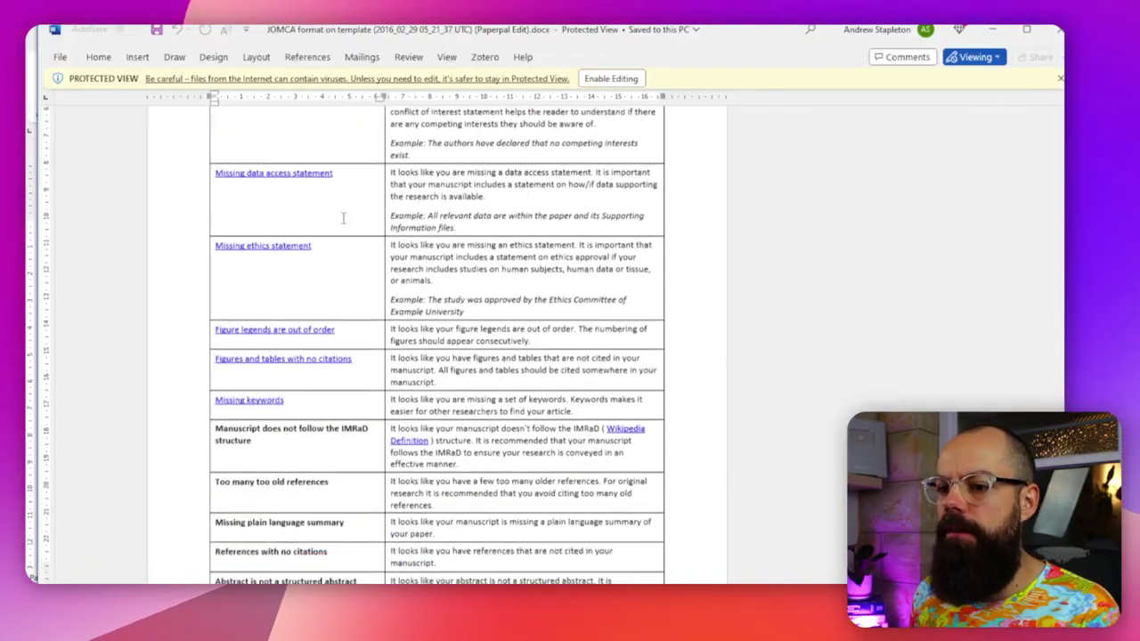
scroll(345, 217, "down", 18)
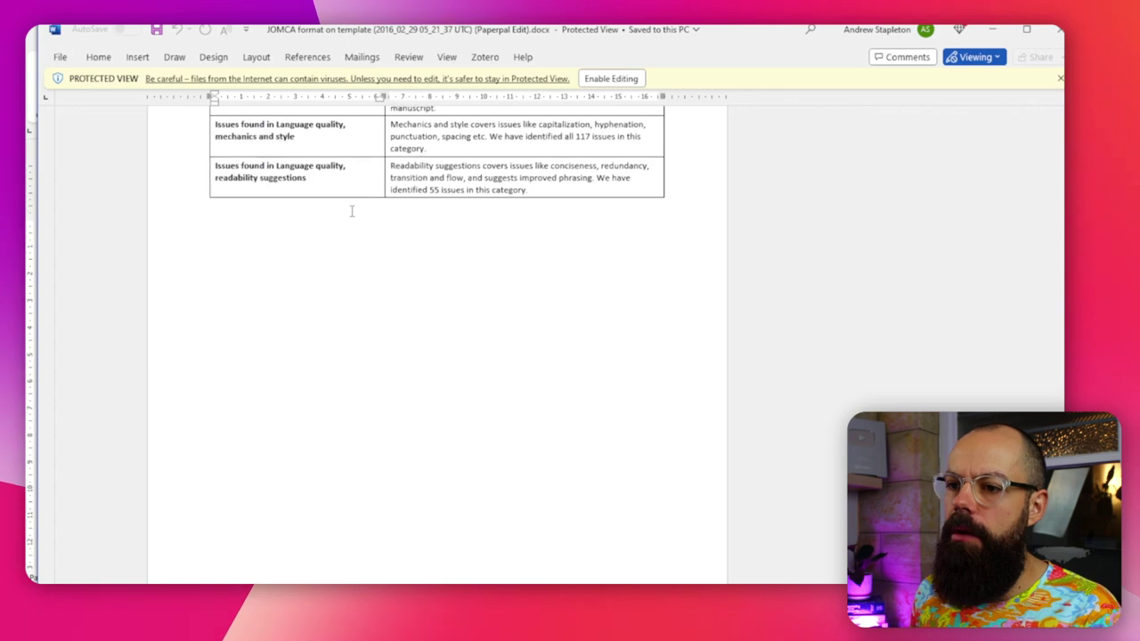
scroll(354, 212, "down", 9)
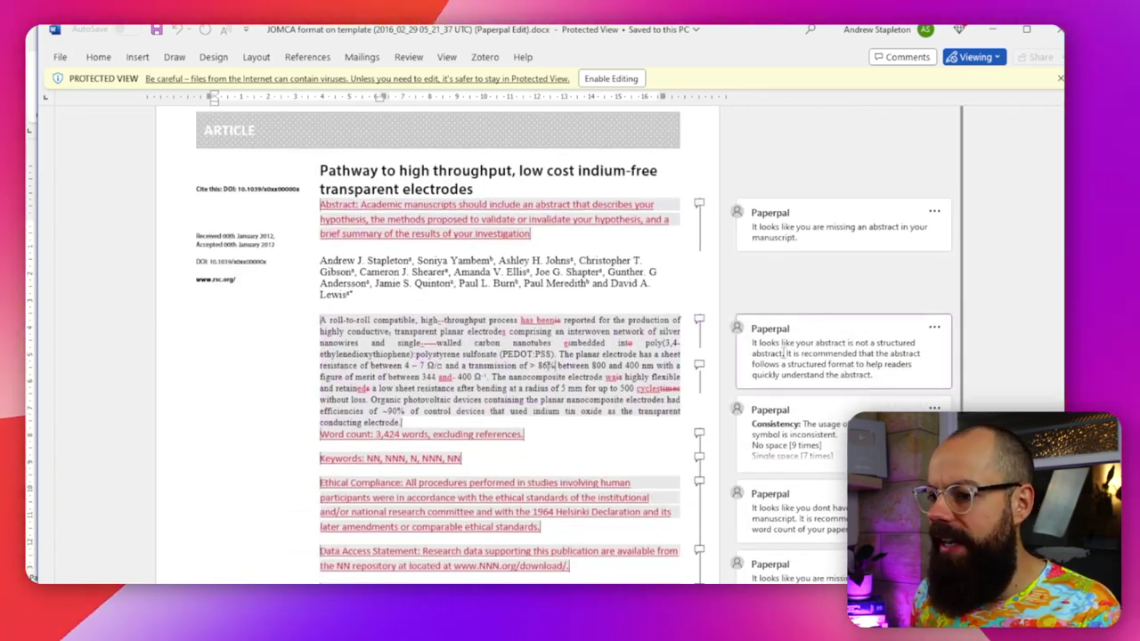
Step: Examine the edited manuscript, checking the missing-abstract comment, the inserted placeholder statements and the tracked language edits across its sections
left_click(766, 242)
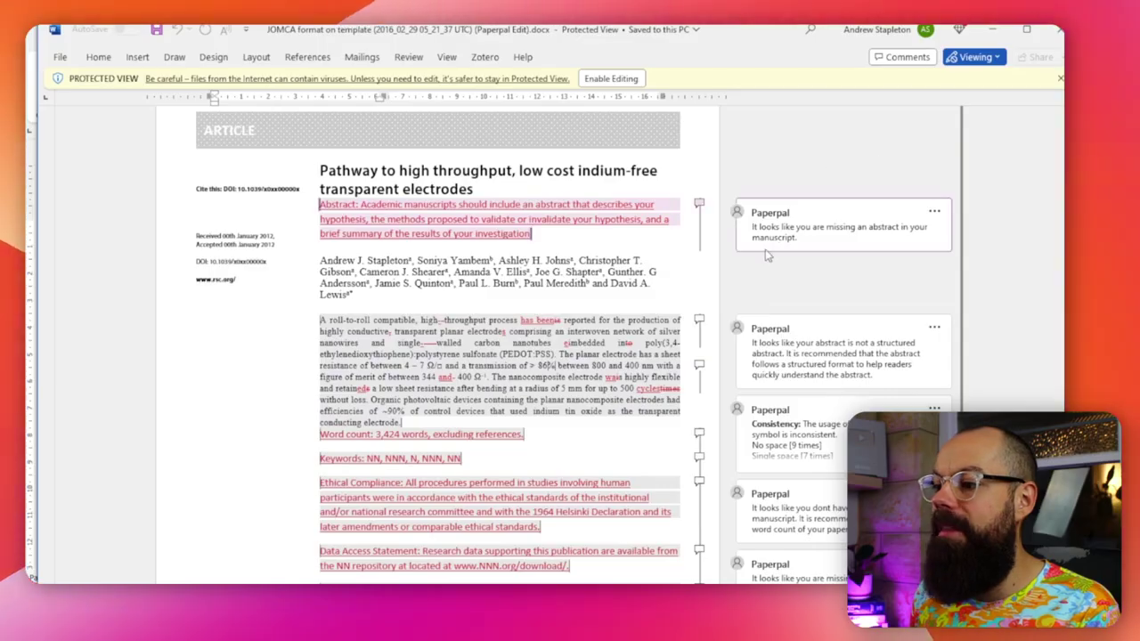
scroll(773, 233, "down", 7)
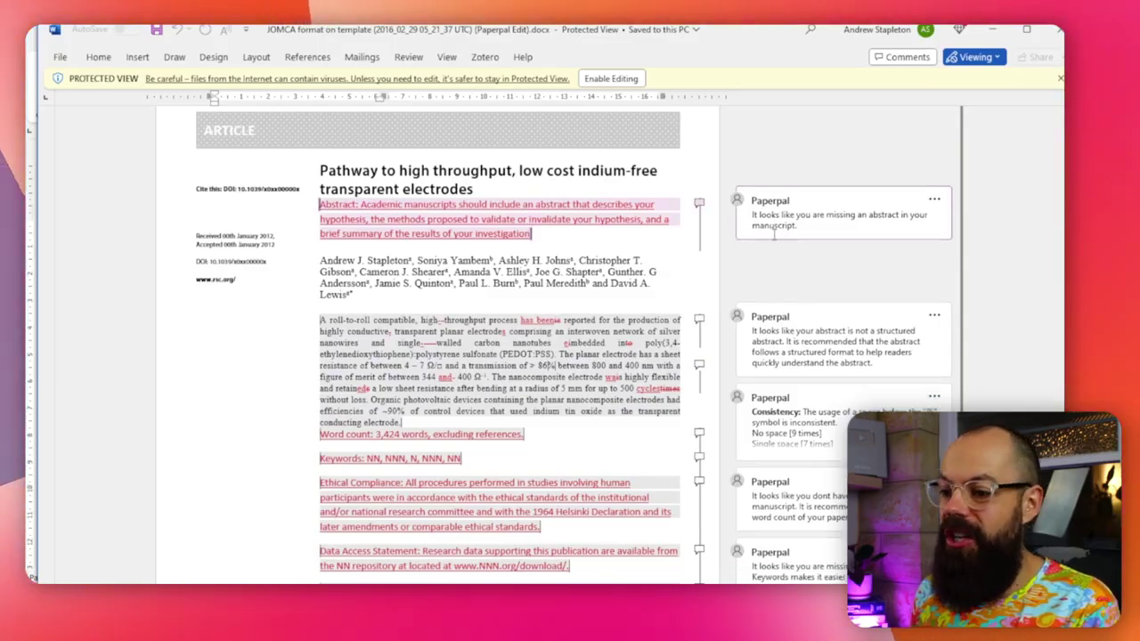
scroll(423, 428, "down", 12)
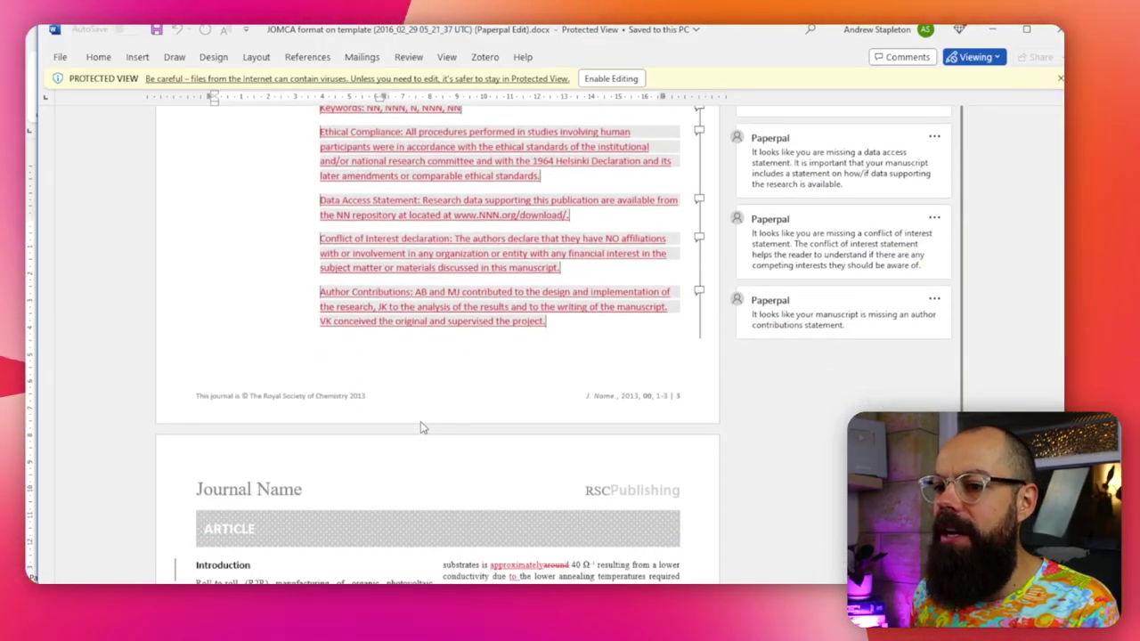
scroll(203, 133, "up", 2)
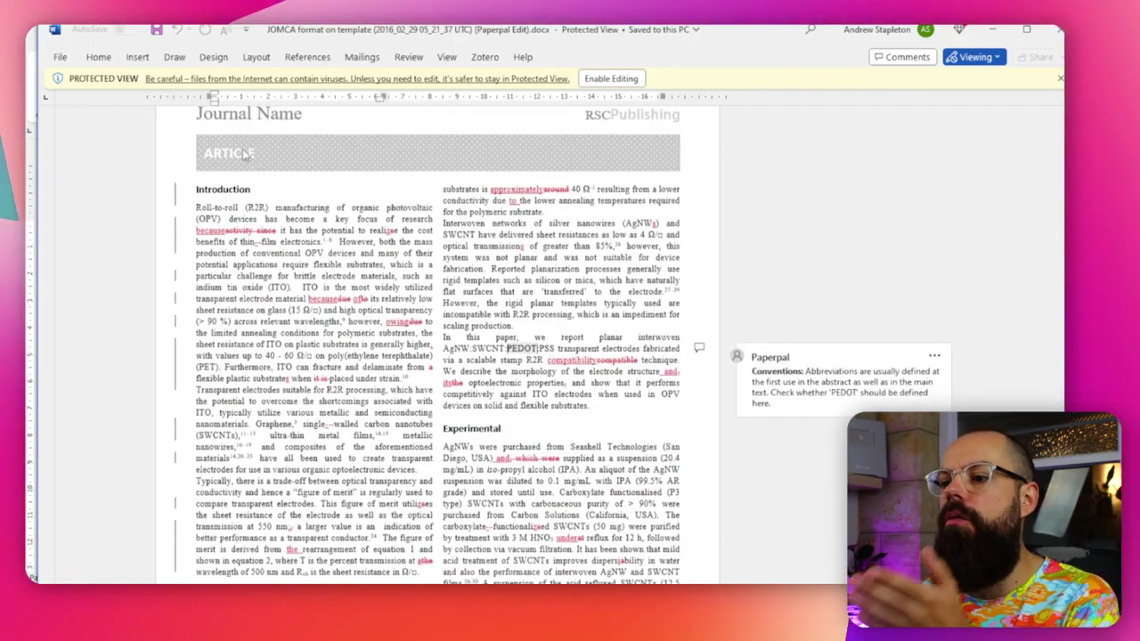
scroll(314, 264, "down", 15)
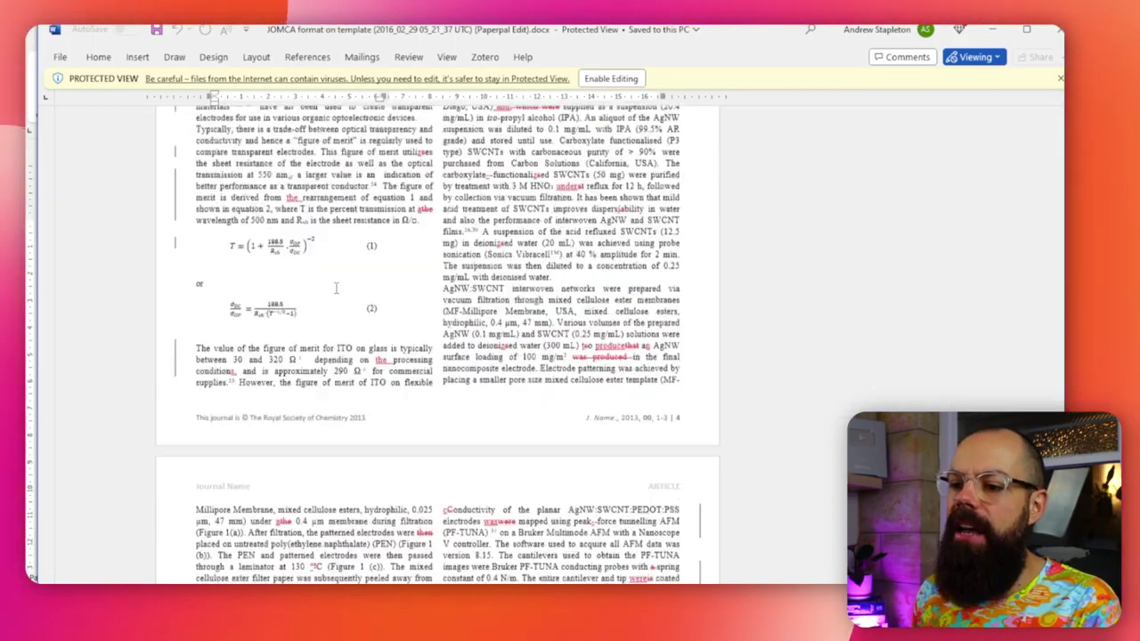
scroll(437, 339, "down", 8)
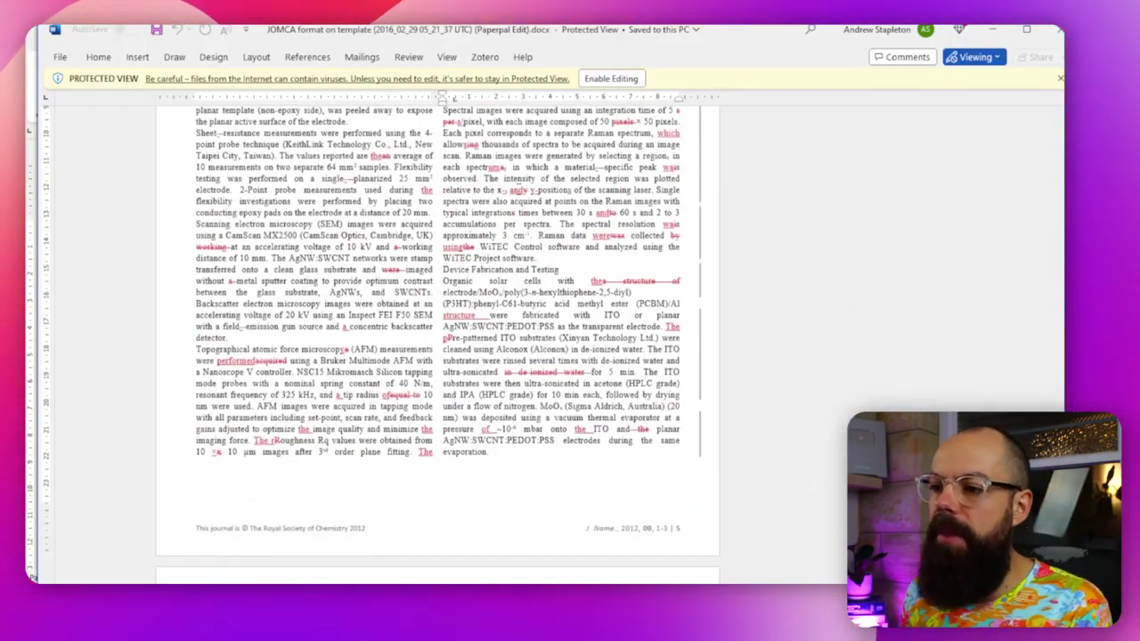
scroll(503, 251, "down", 20)
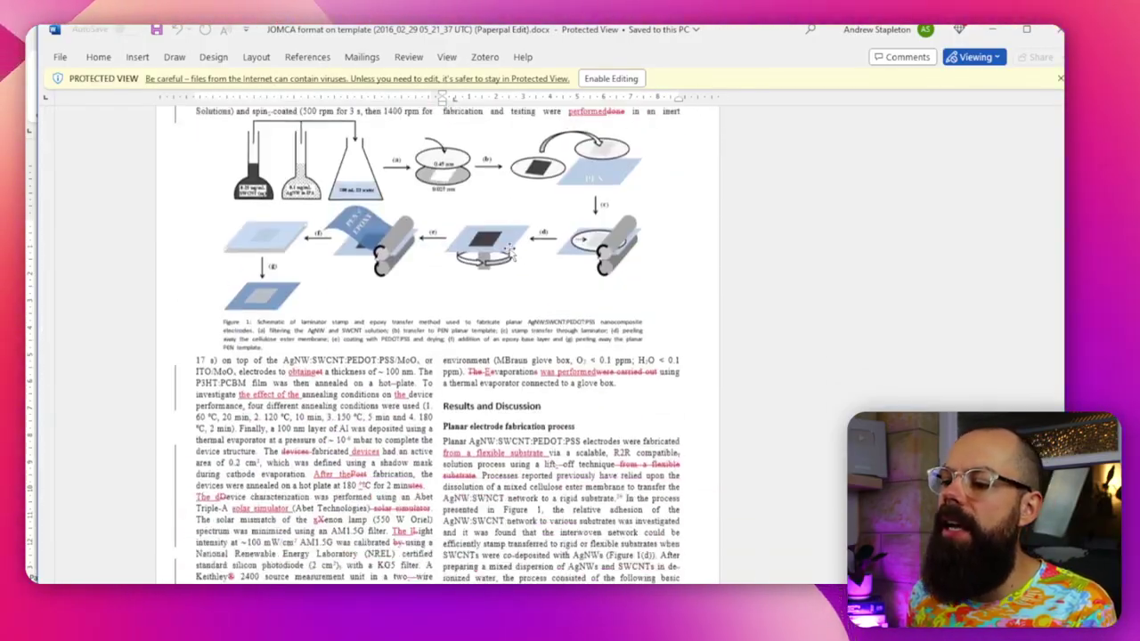
scroll(517, 261, "down", 6)
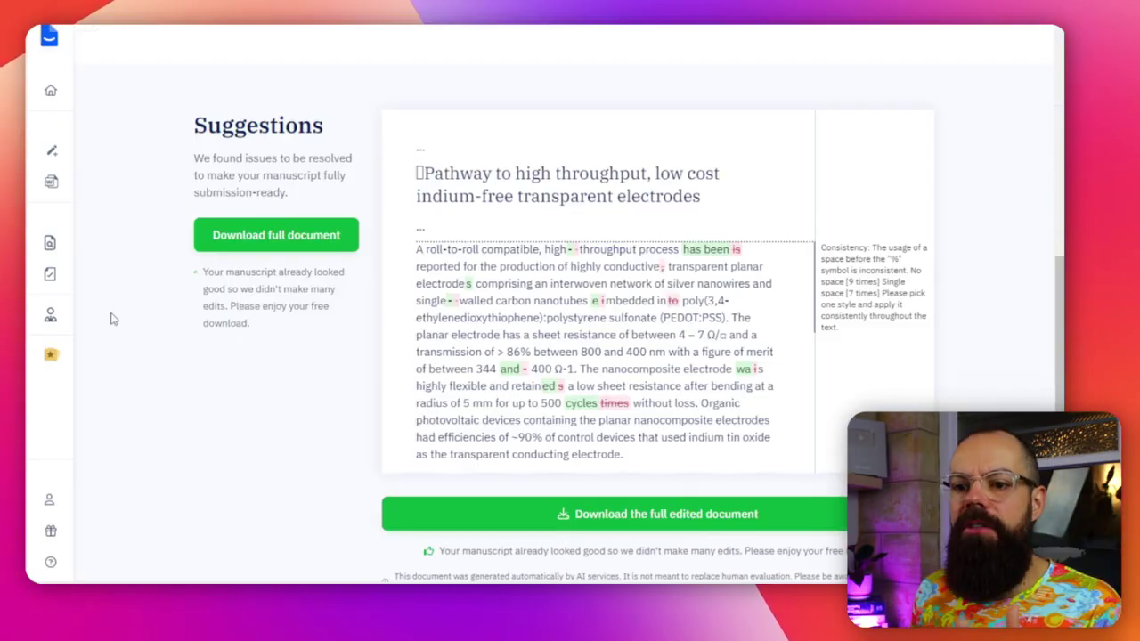
Step: Return to Paperpal in the browser, open the Submission Check upload page and review the Evaluation criteria listed under Step 1
mouse_move(69, 41)
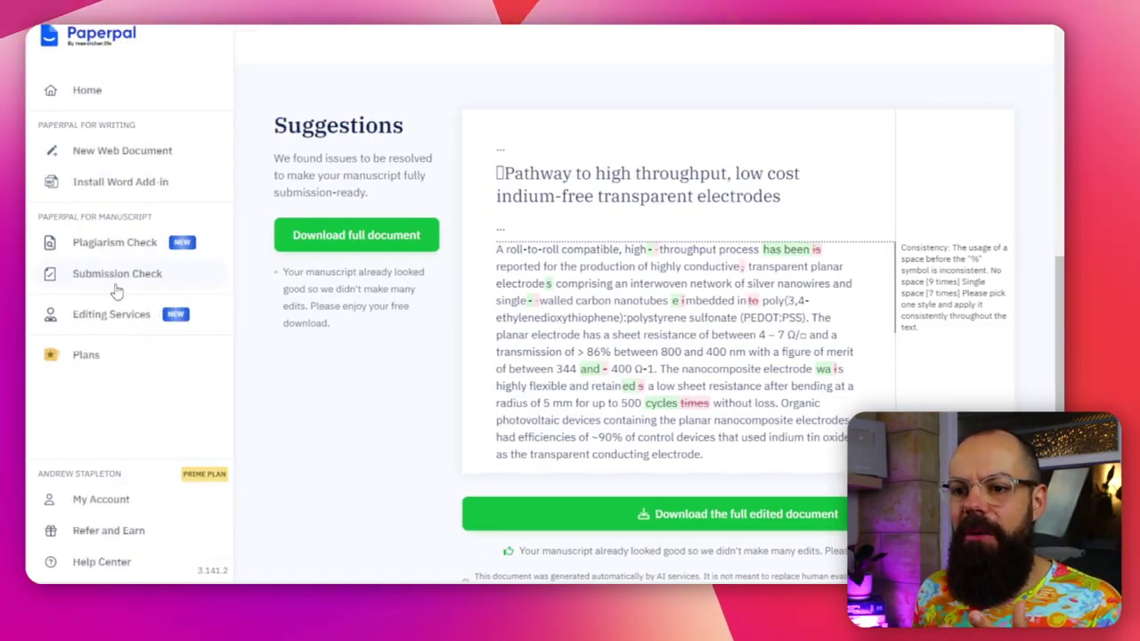
left_click(117, 275)
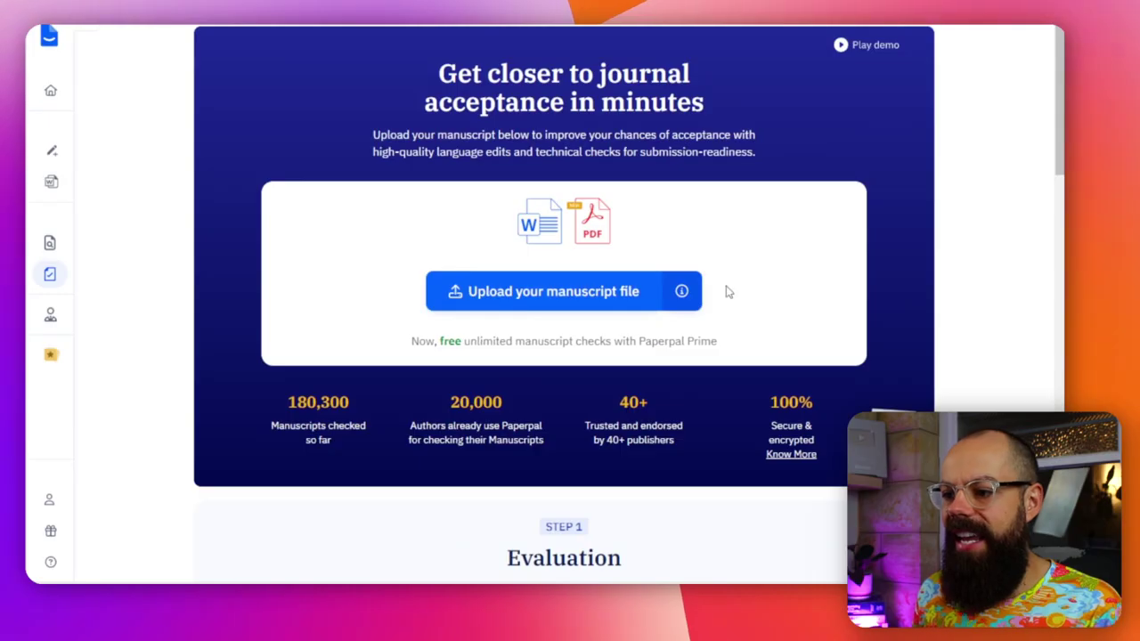
scroll(727, 293, "down", 6)
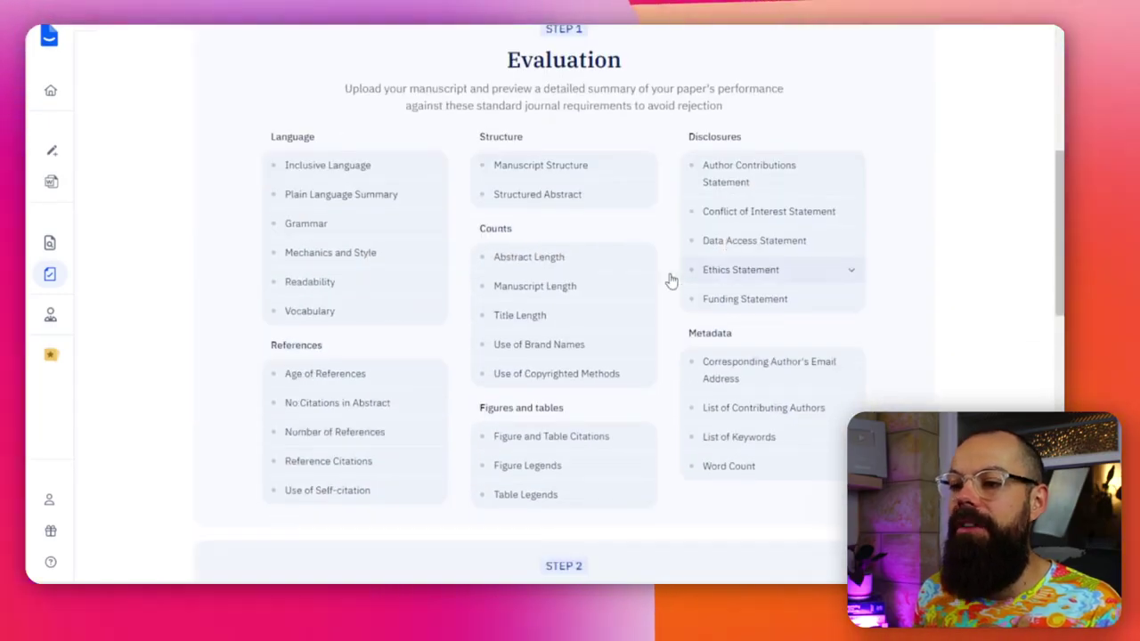